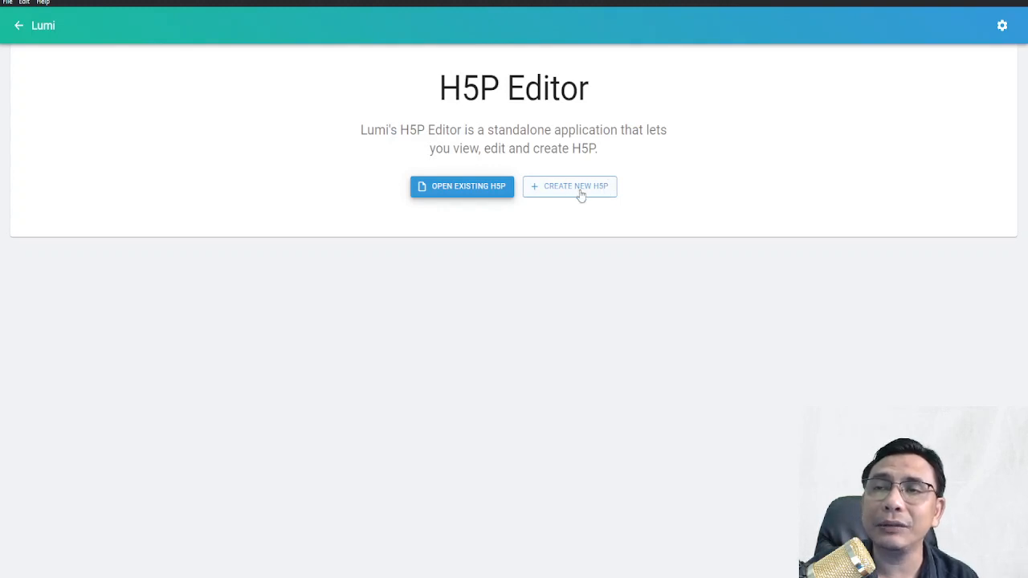
- Create a new H5P using the Quiz (Question Set) content type and title it "Quiz 1"
click(576, 192)
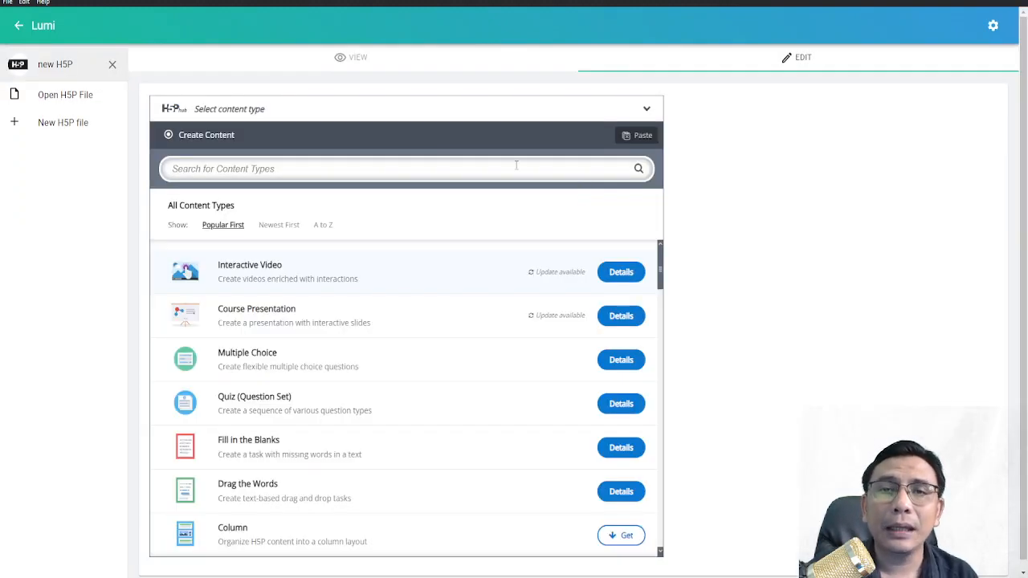
scroll(521, 289, down, 3)
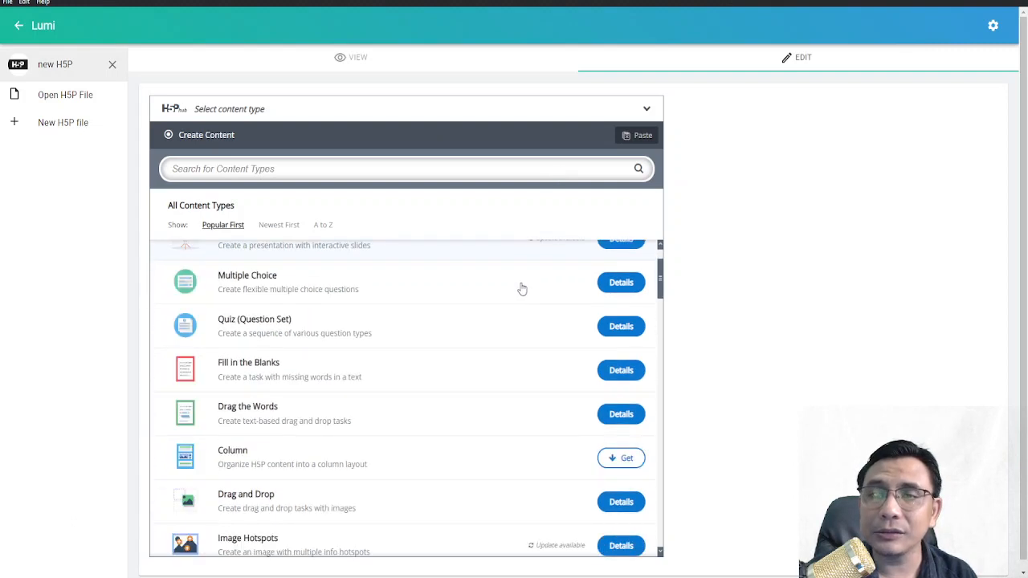
scroll(521, 289, up, 3)
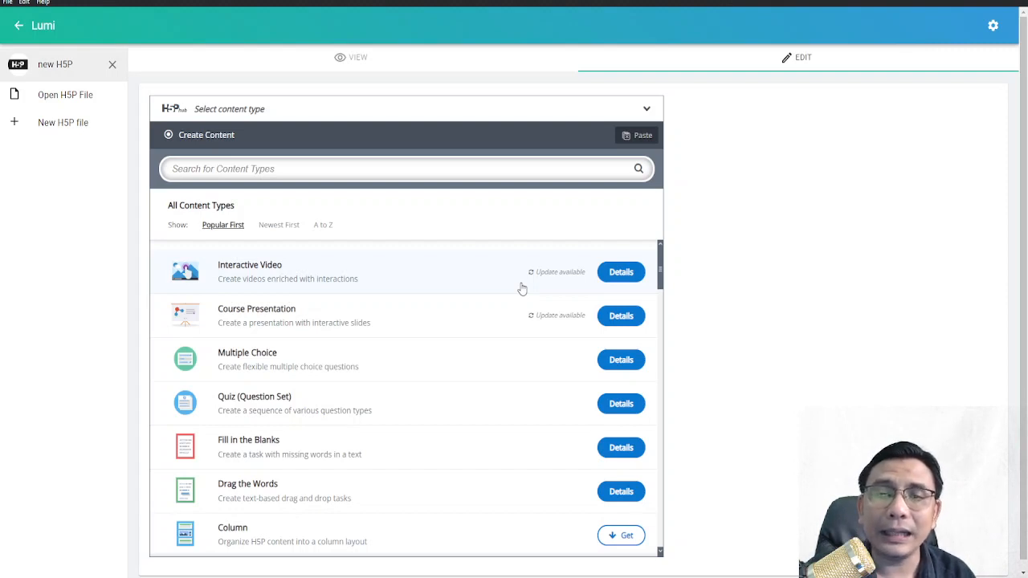
scroll(521, 289, down, 3)
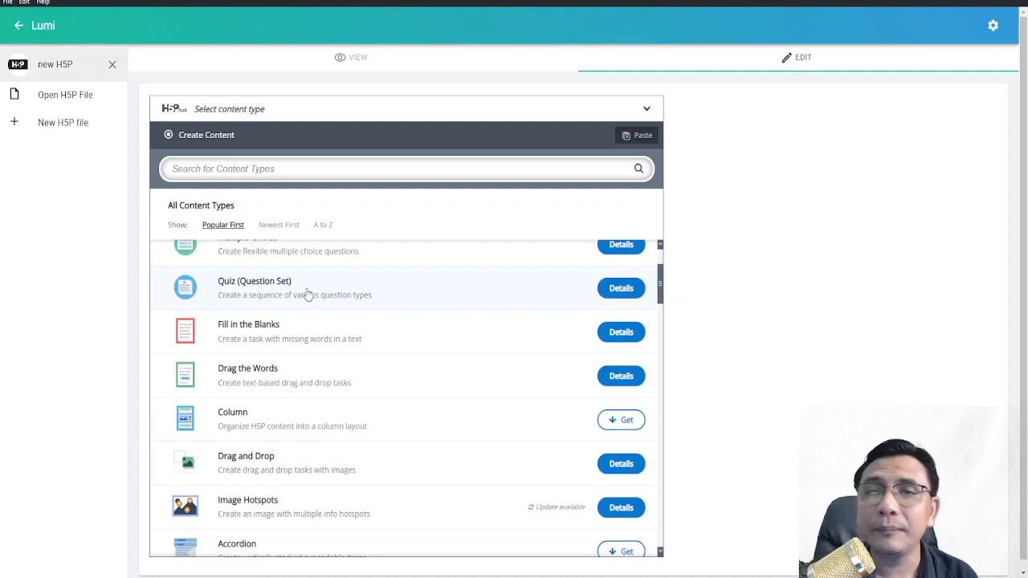
click(620, 288)
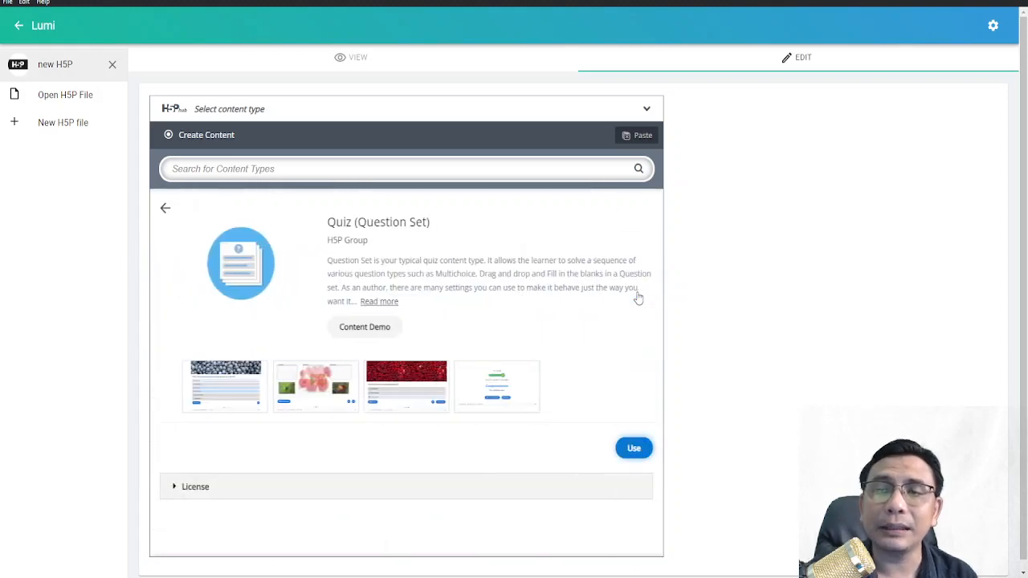
click(634, 448)
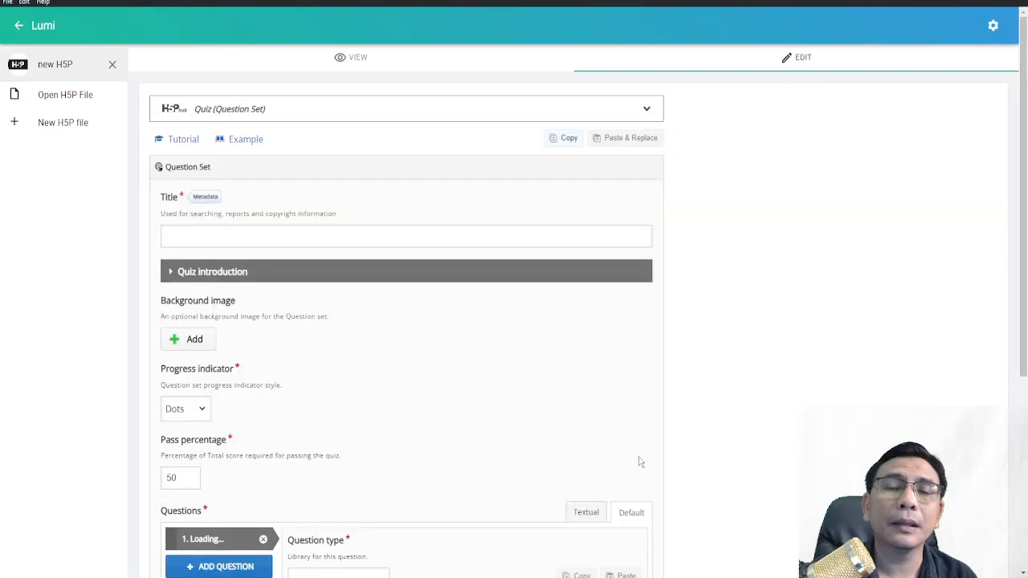
click(404, 237)
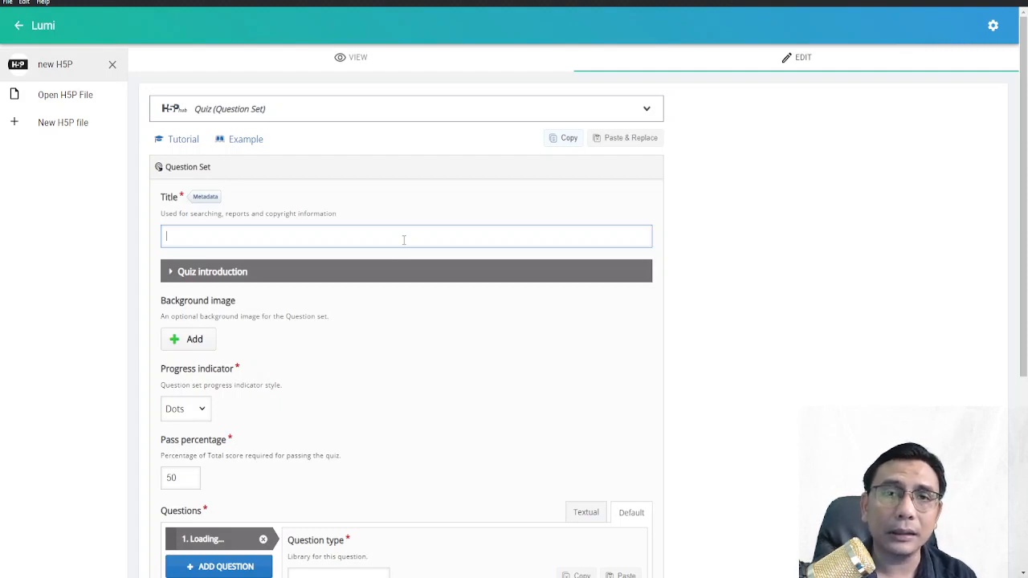
text(Quiz 1)
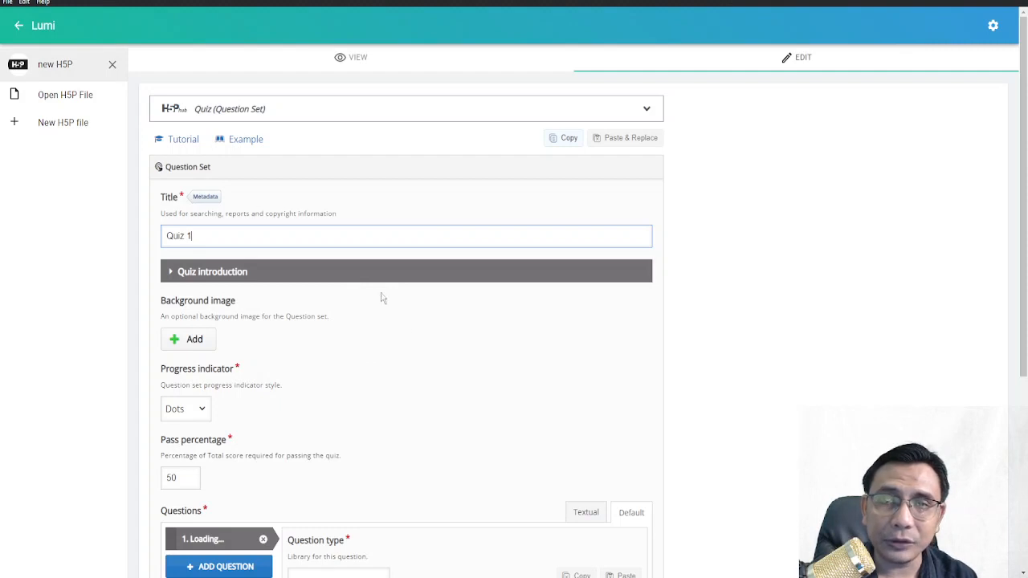
- Set the first question's type to Multiple Choice and title the question "Q01"
scroll(324, 340, down, 1)
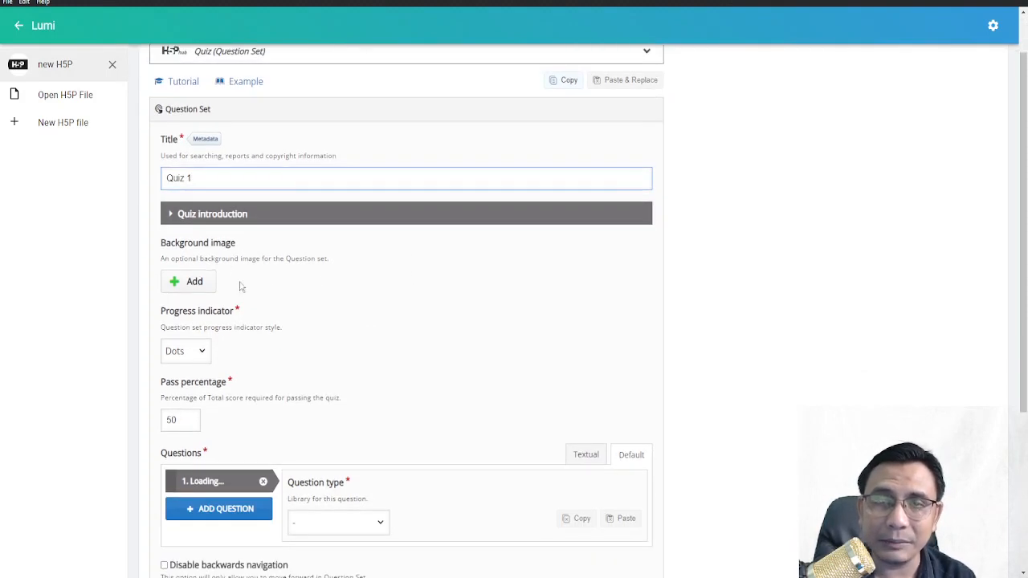
scroll(381, 428, down, 2)
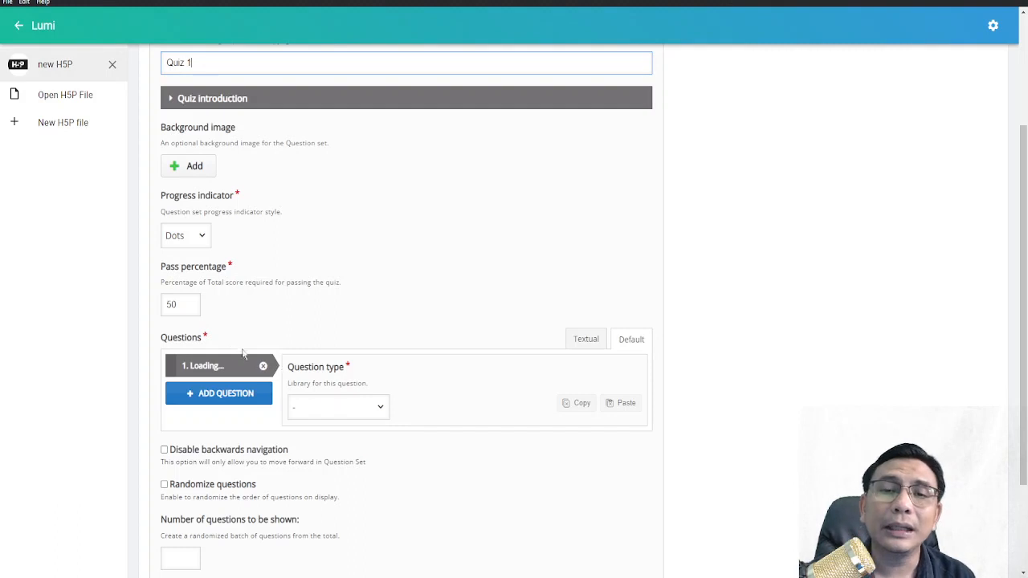
scroll(314, 362, down, 1)
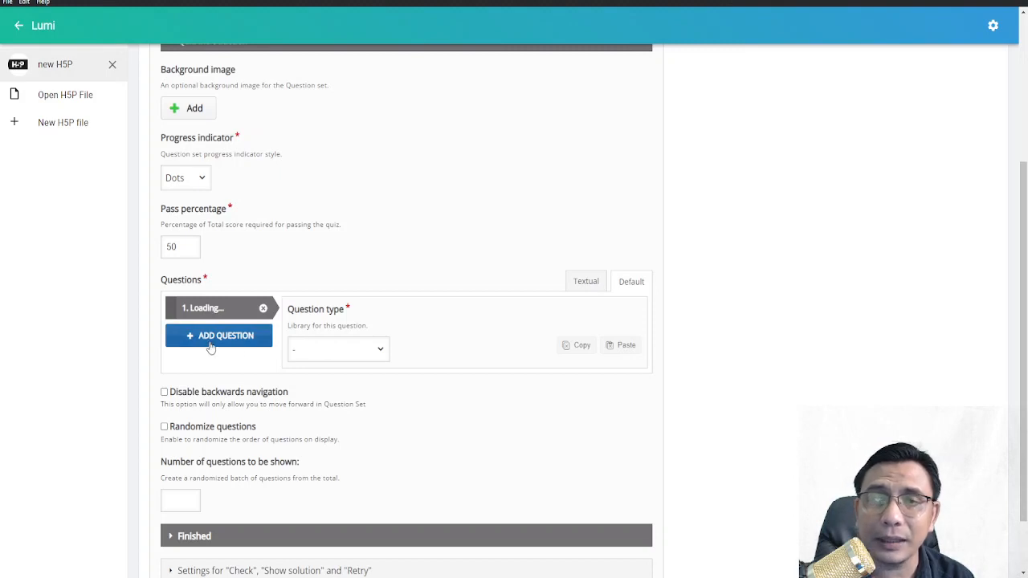
click(380, 353)
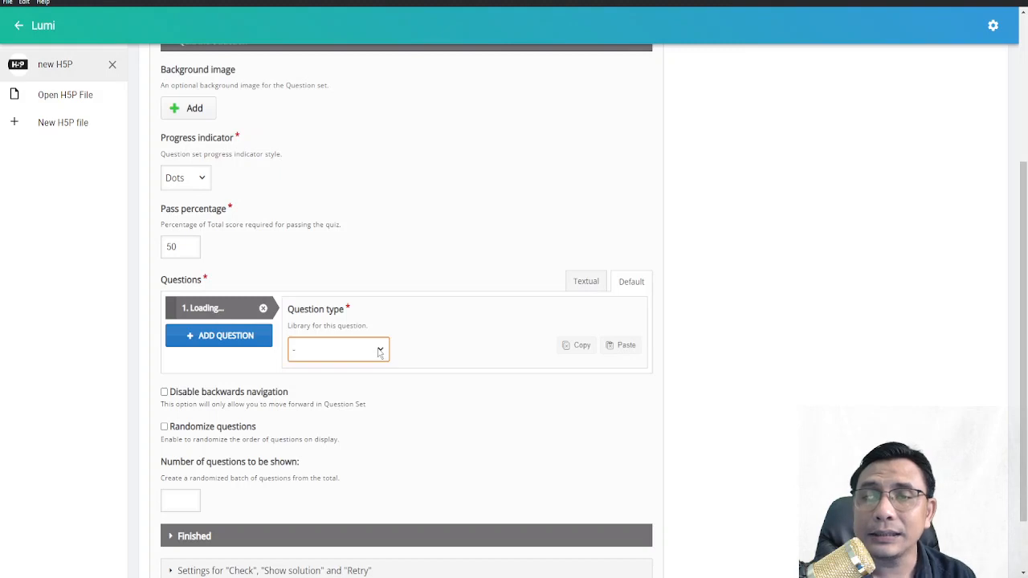
click(374, 383)
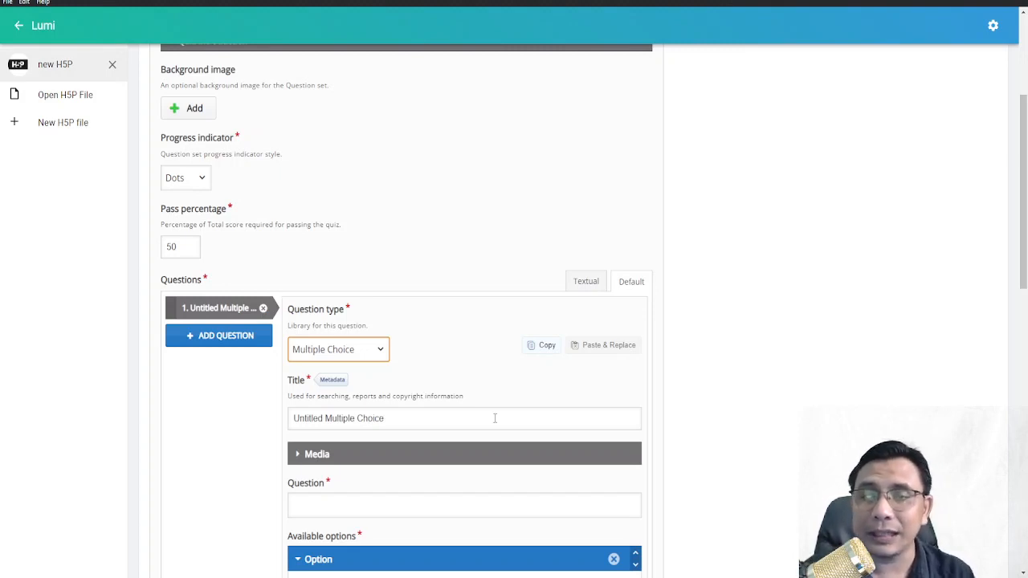
scroll(495, 417, down, 1)
click(482, 352)
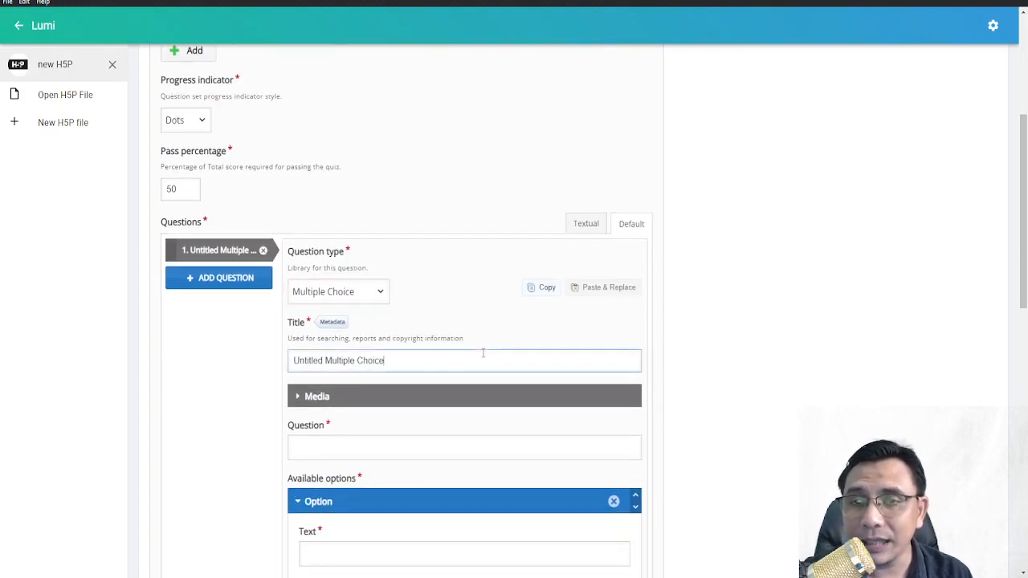
key(ctrl+a)
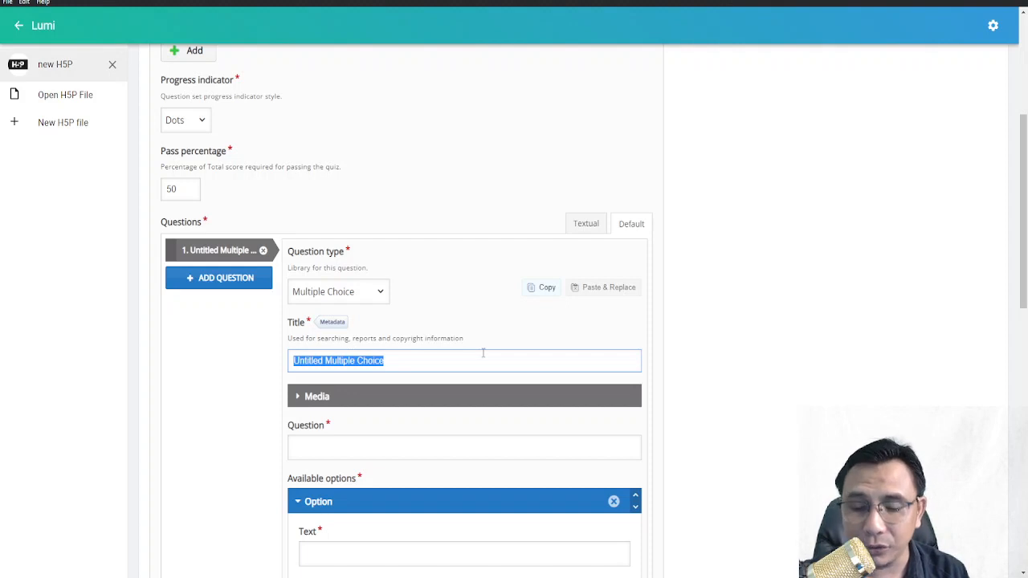
text(Q01)
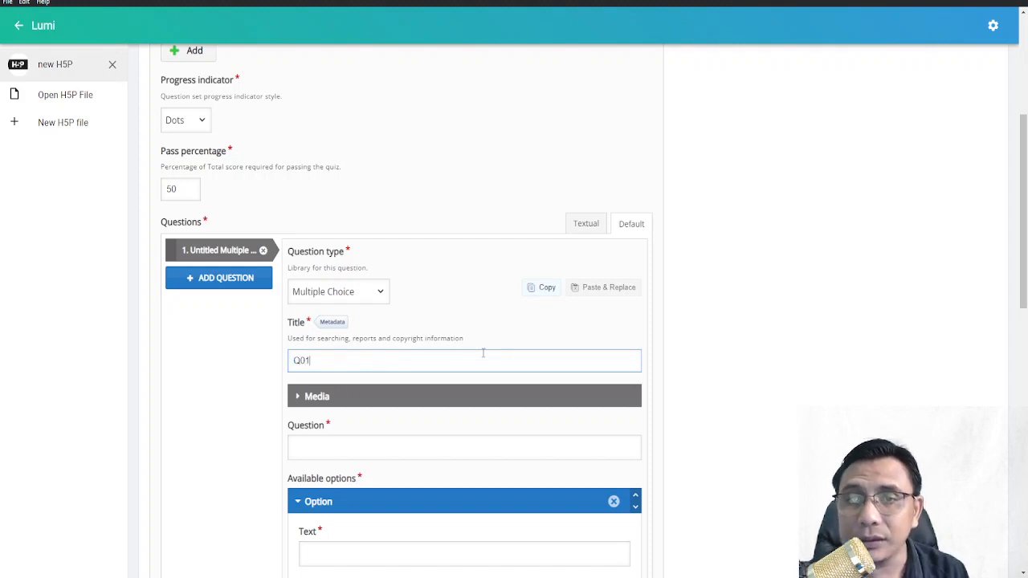
- Enter "My father is a doctor. He works in a ..." as the question text of Q01
click(498, 451)
scroll(498, 451, down, 1)
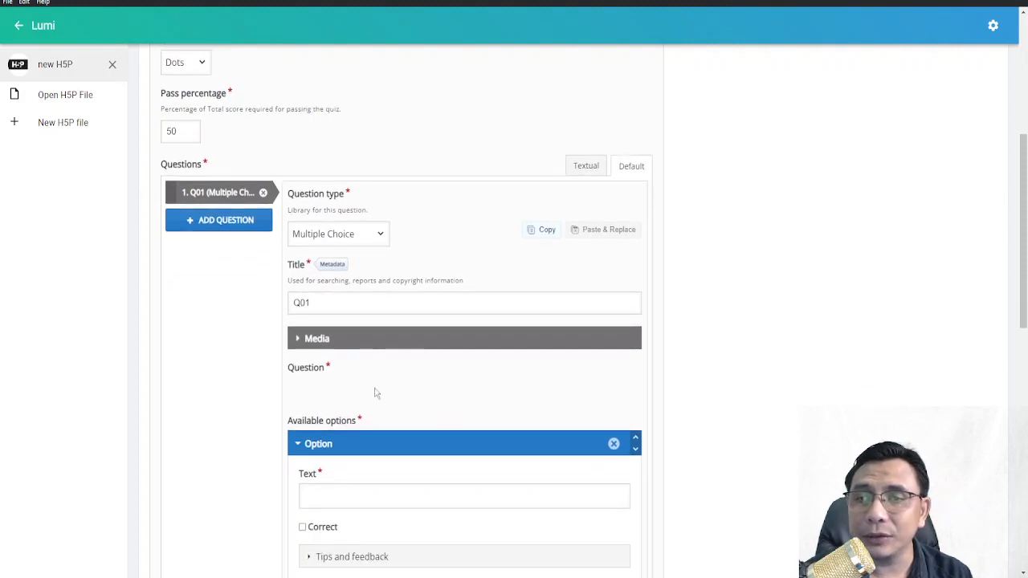
click(334, 396)
scroll(450, 443, down, 3)
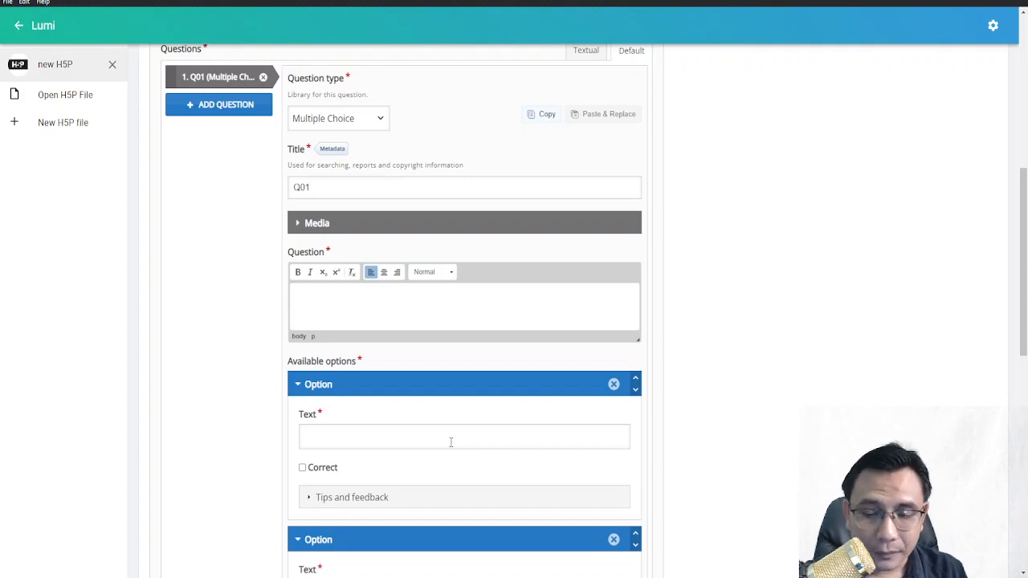
text(M)
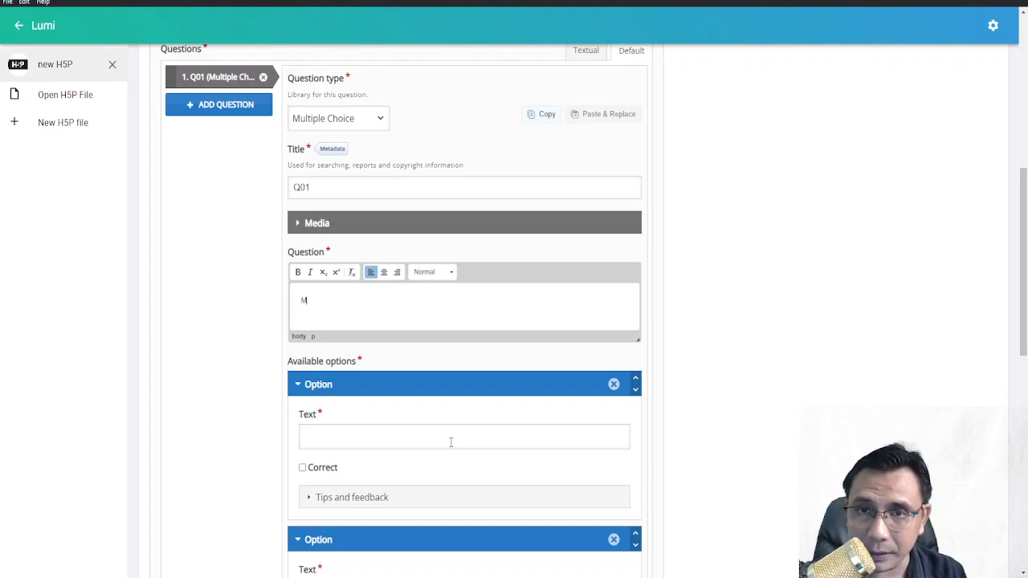
text(y father)
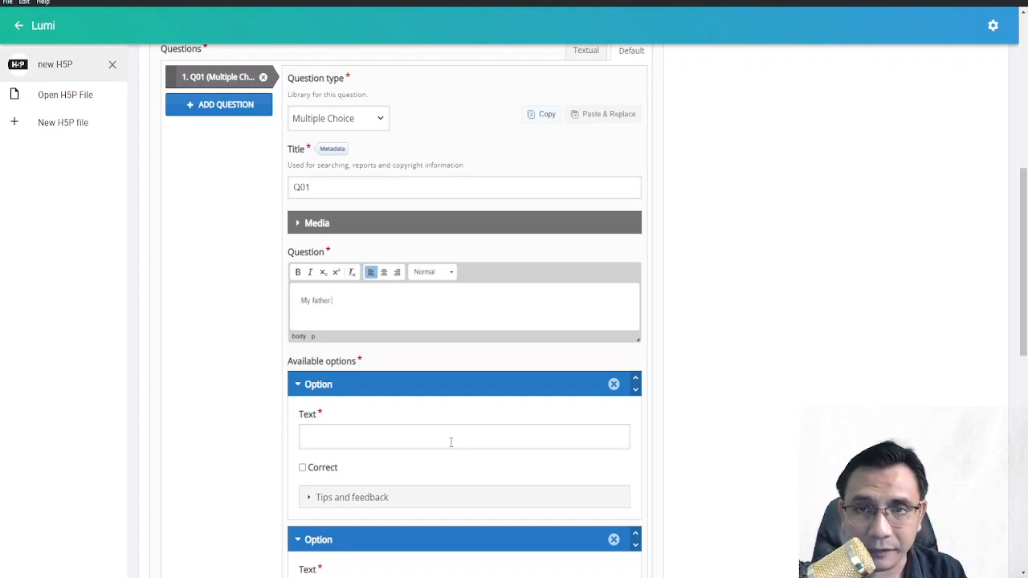
text( is a do)
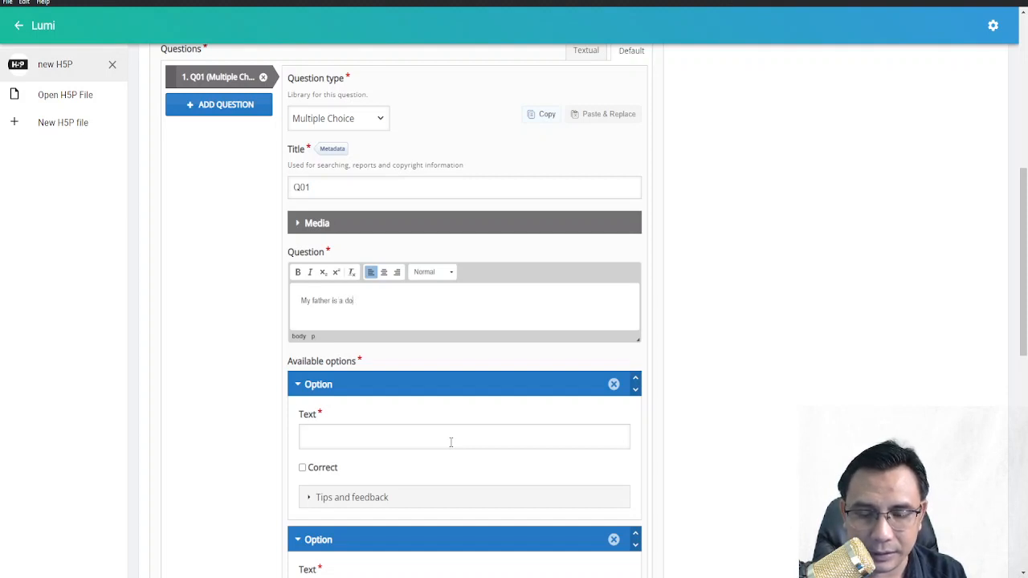
text(ctor. He)
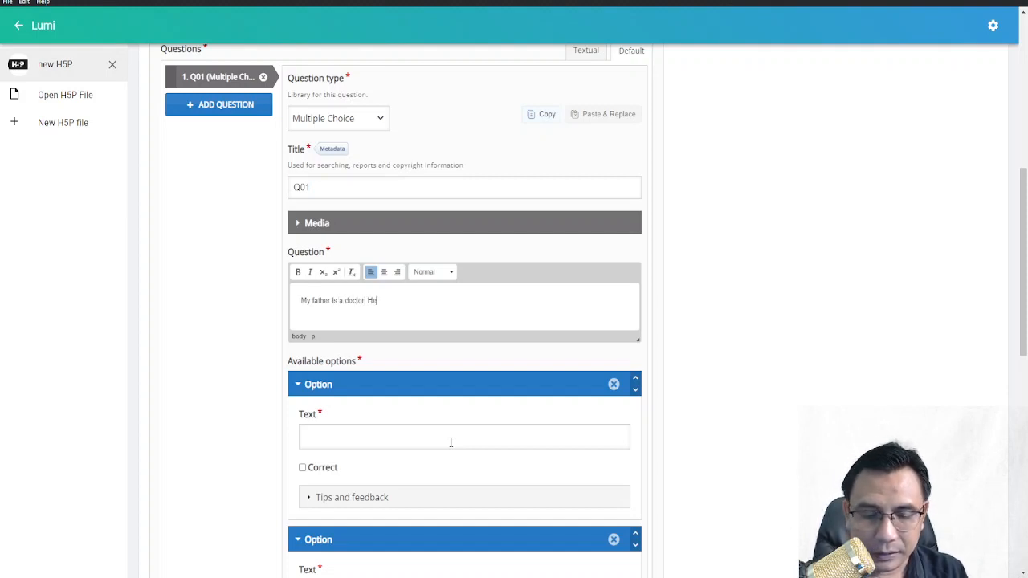
text( wor)
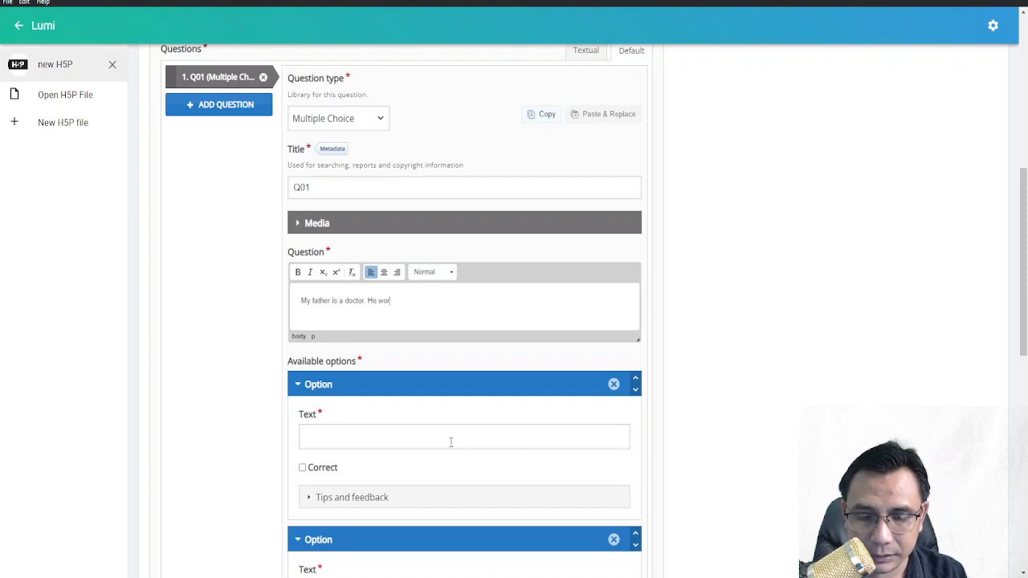
text(ks in a)
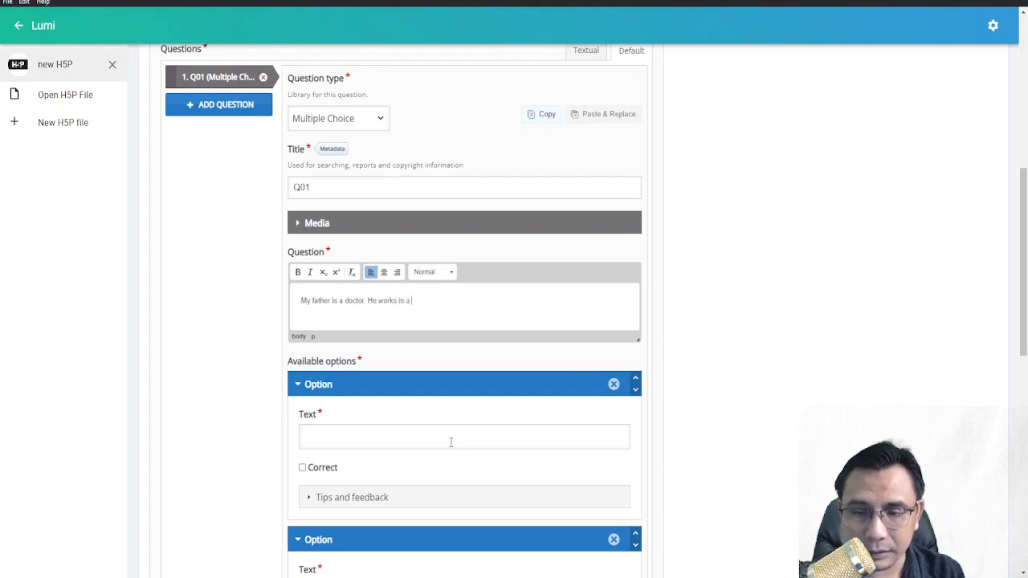
text( ..)
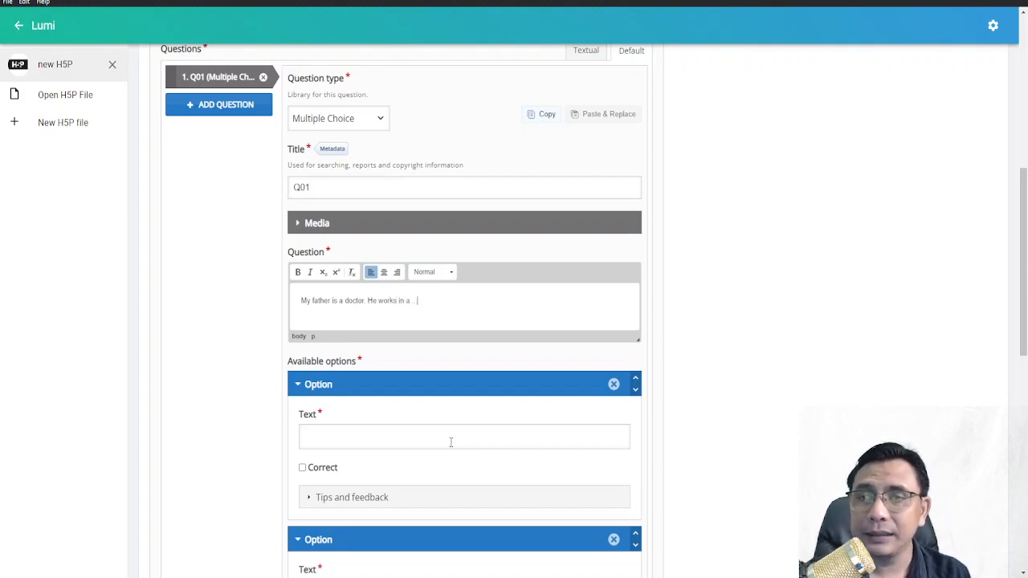
- Fill in the first answer option of Q01 with the text "hospital"
click(461, 439)
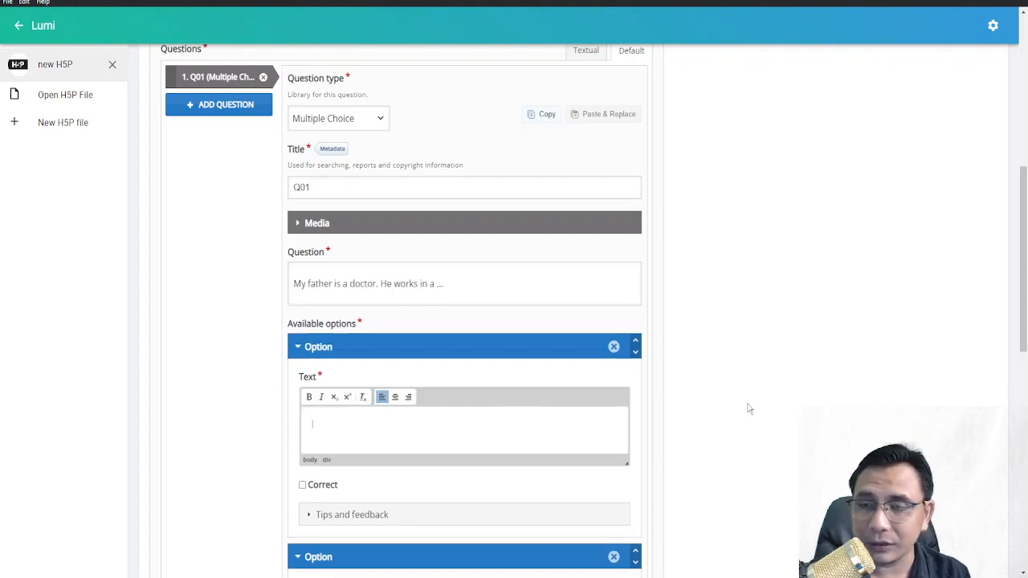
scroll(778, 394, down, 1)
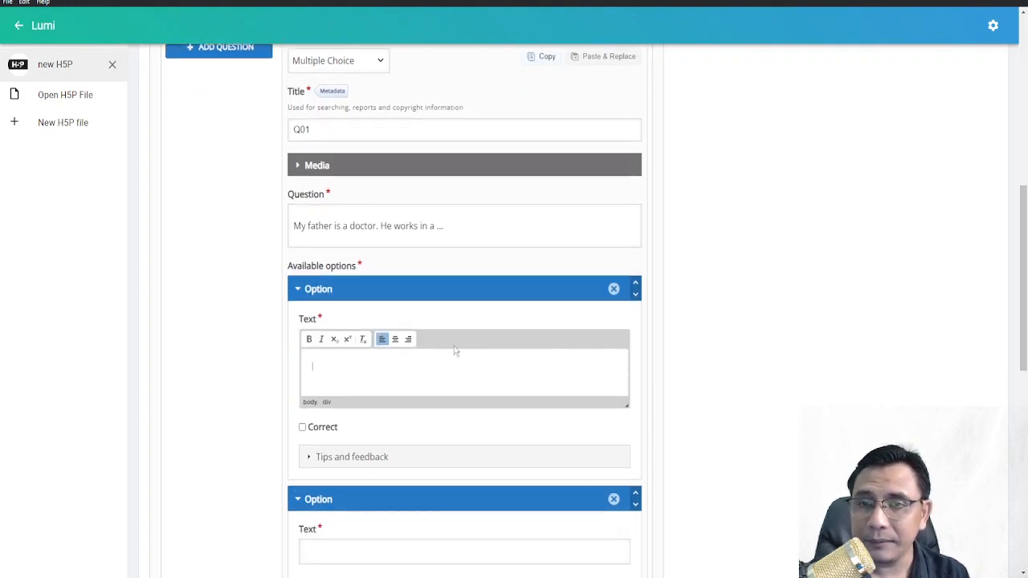
text(hospo)
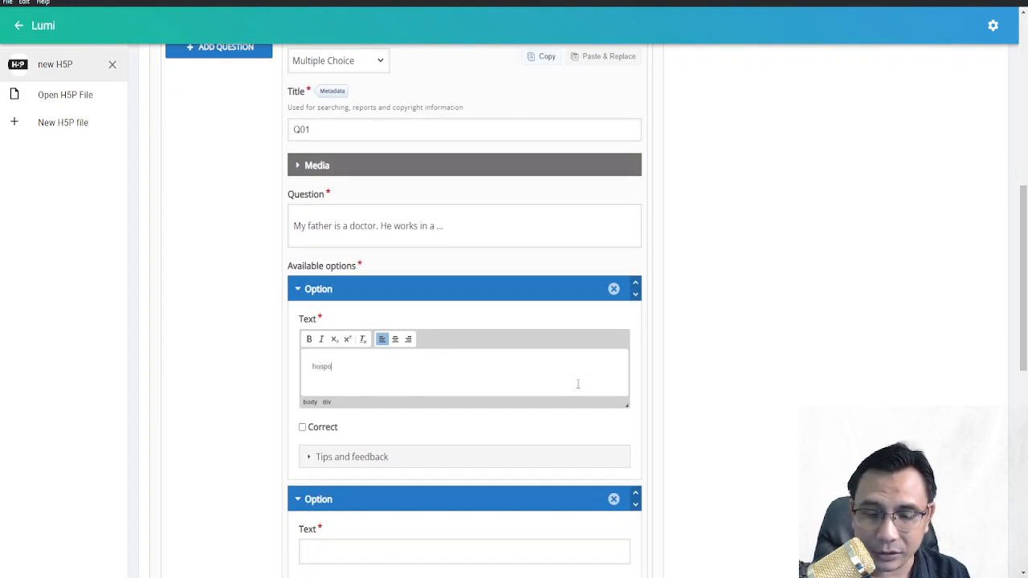
key(BackSpace)
text(ital)
- Fill in the second answer option of Q01 with the lowercase text "restaurant"
scroll(577, 384, down, 3)
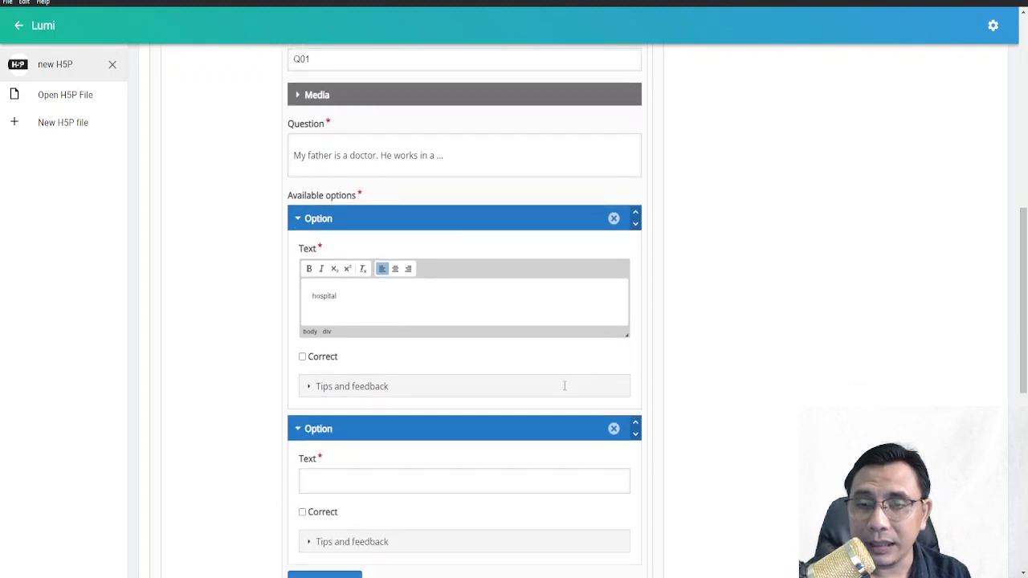
click(445, 442)
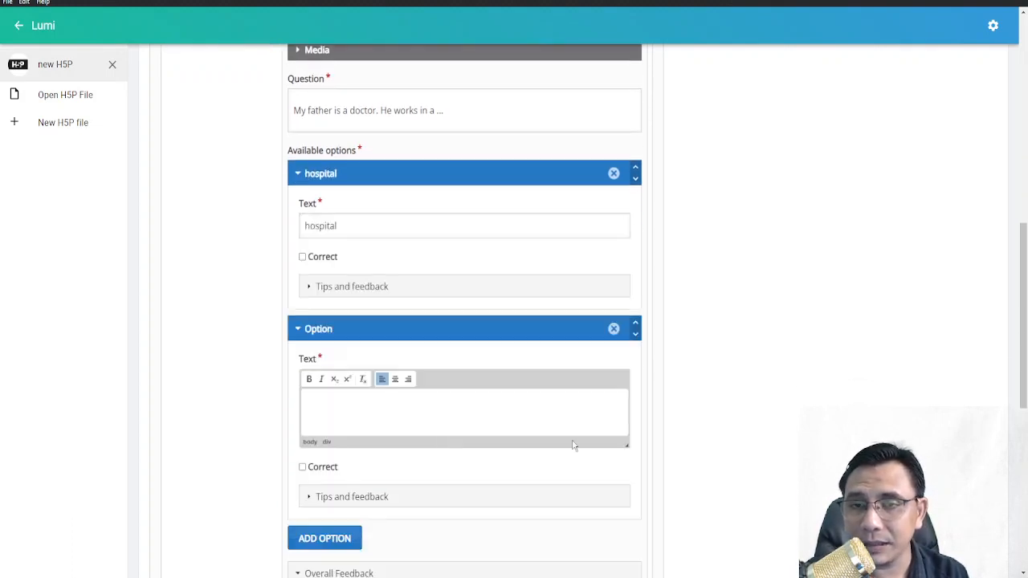
scroll(473, 336, down, 1)
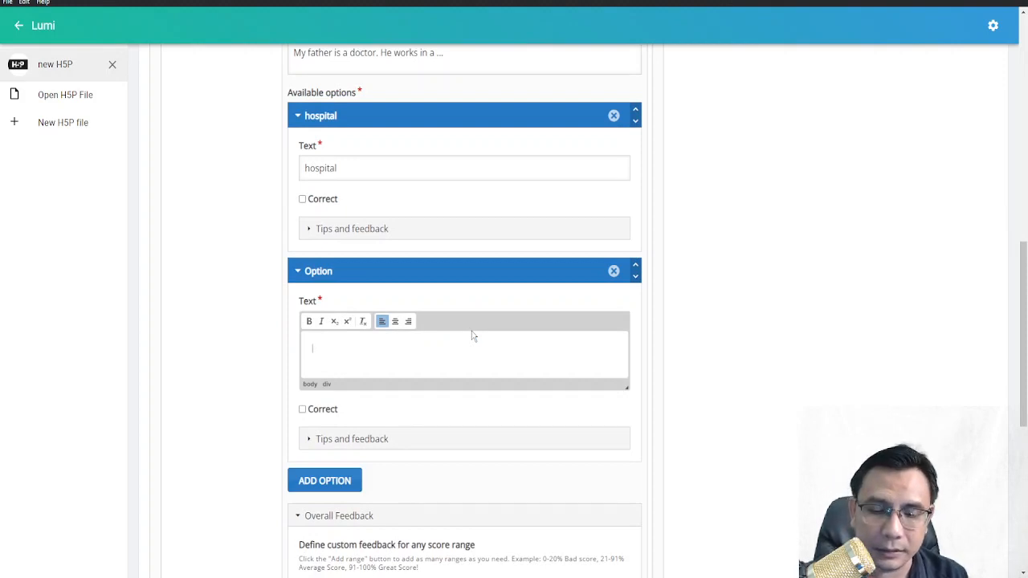
text(Restaurant)
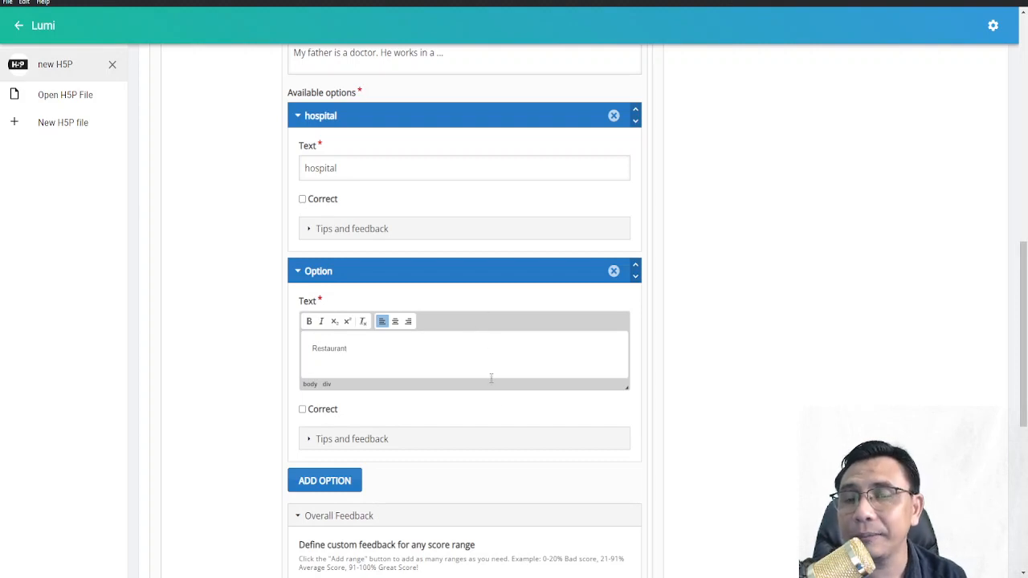
scroll(491, 385, down, 1)
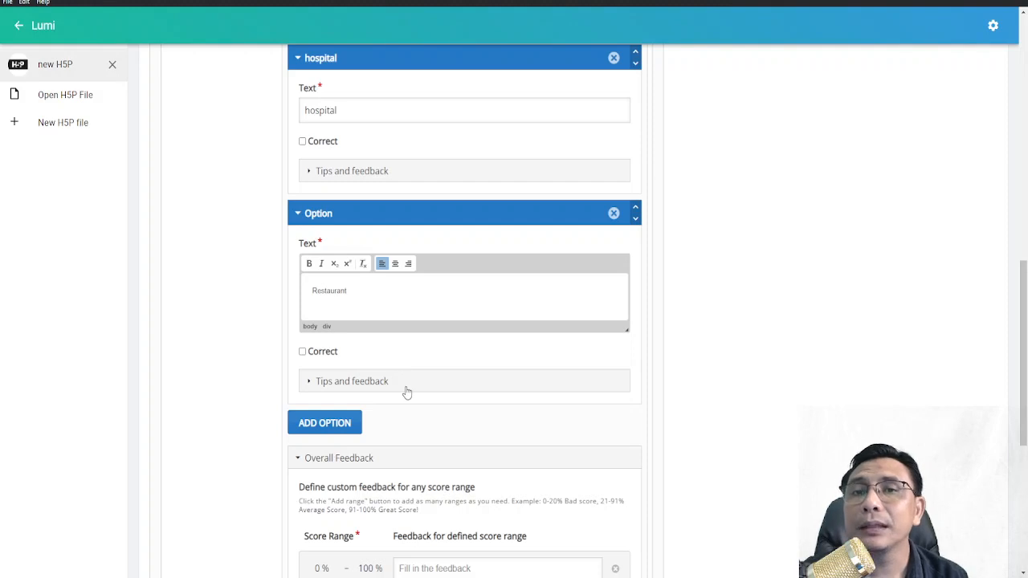
double_click(318, 290)
text(restaurant)
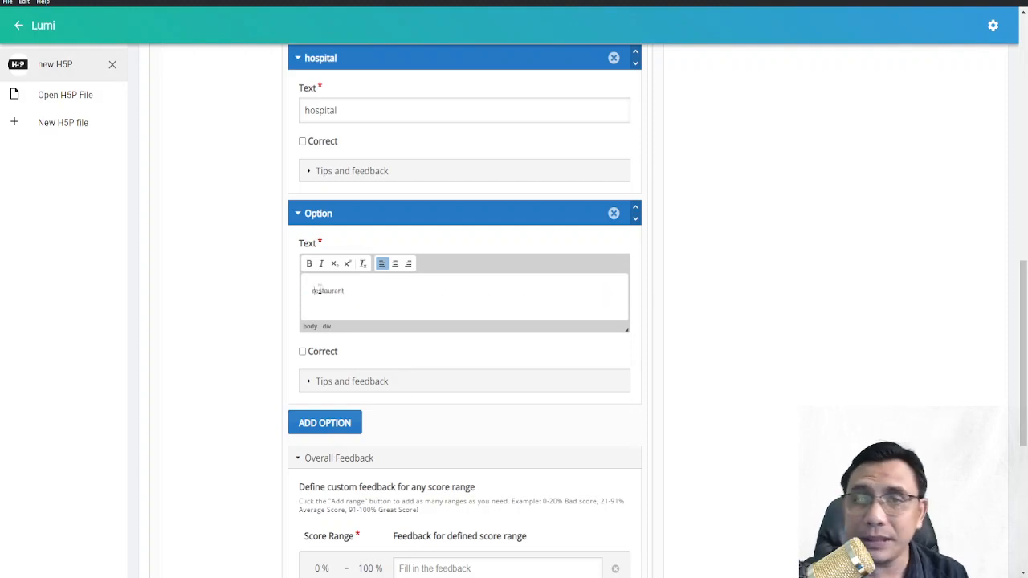
- Add a third answer option to Q01 with the text "supermarket"
click(340, 423)
scroll(358, 383, down, 2)
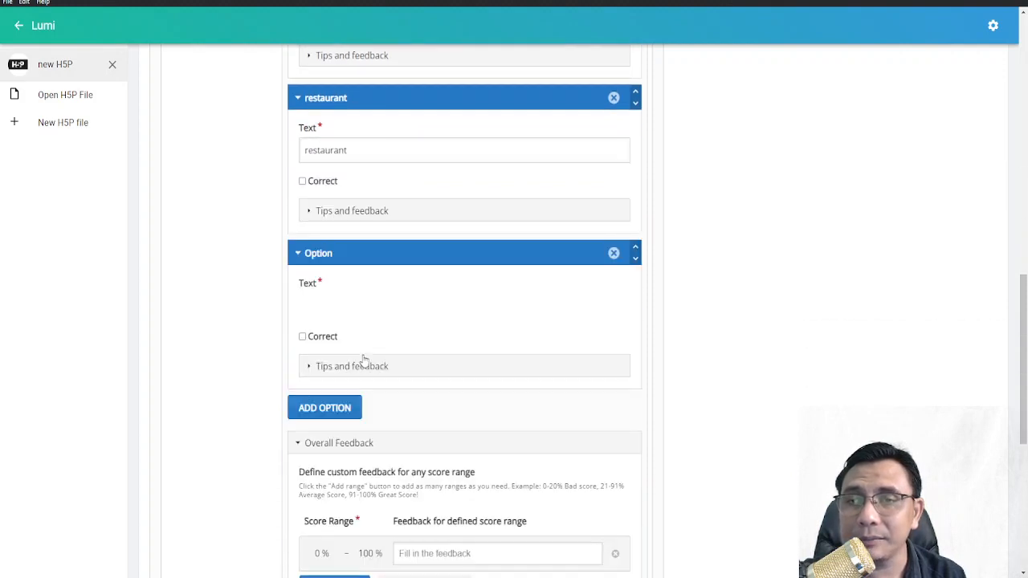
click(364, 360)
text(s)
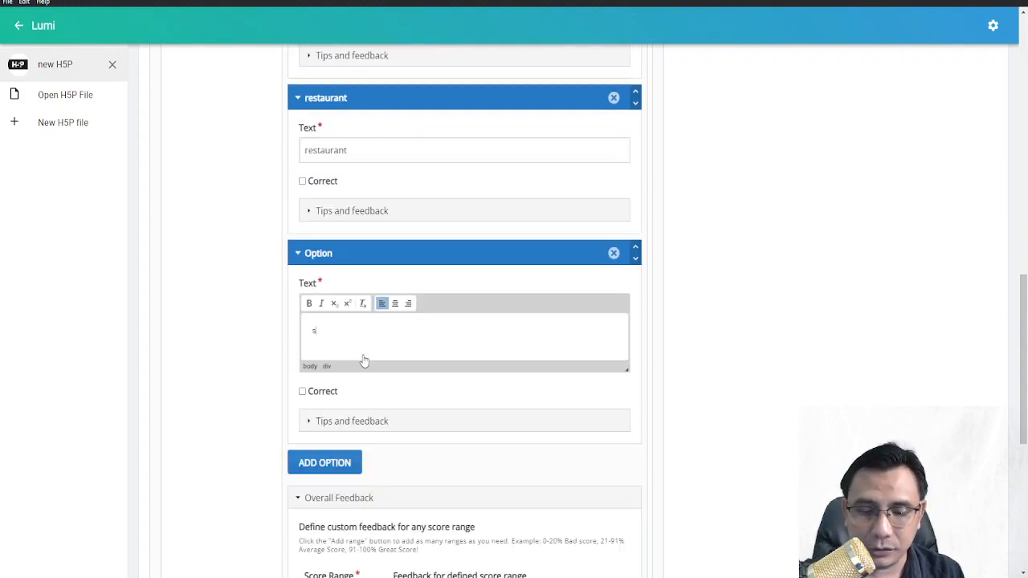
text(uat)
key(BackSpace)
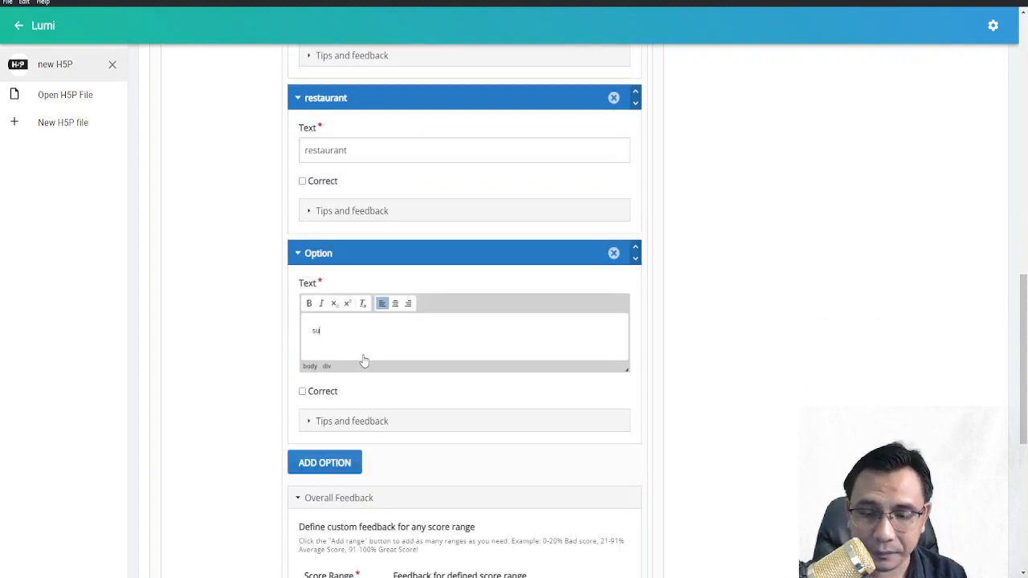
text(permarket)
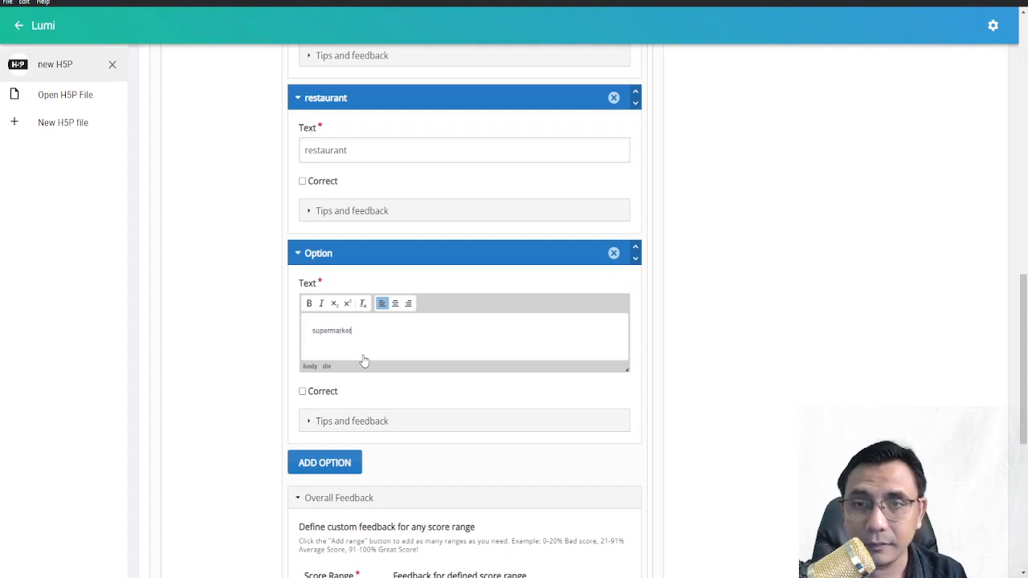
- Add a fourth answer option to Q01 with the text "school"
scroll(338, 430, down, 1)
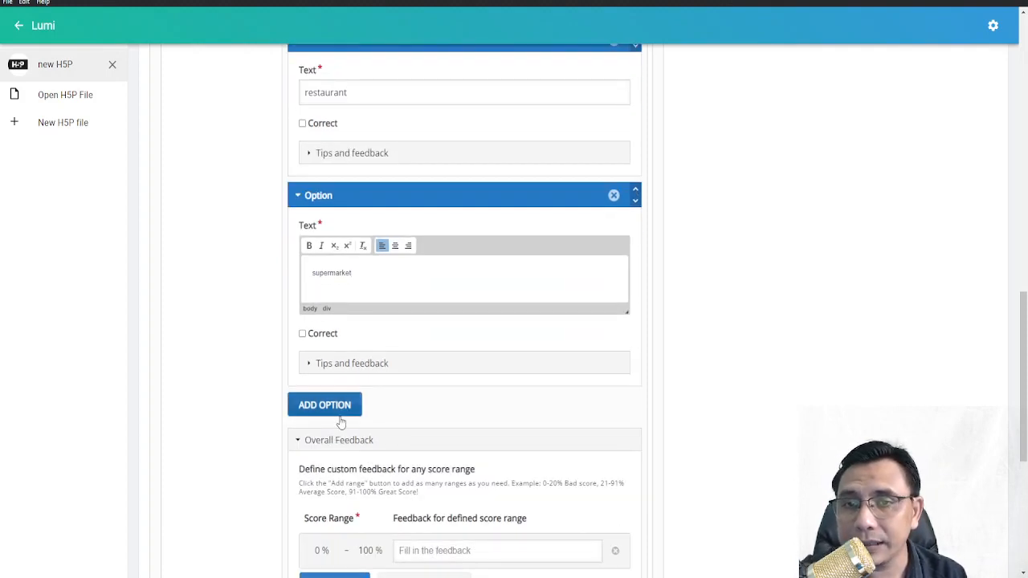
click(340, 408)
click(371, 461)
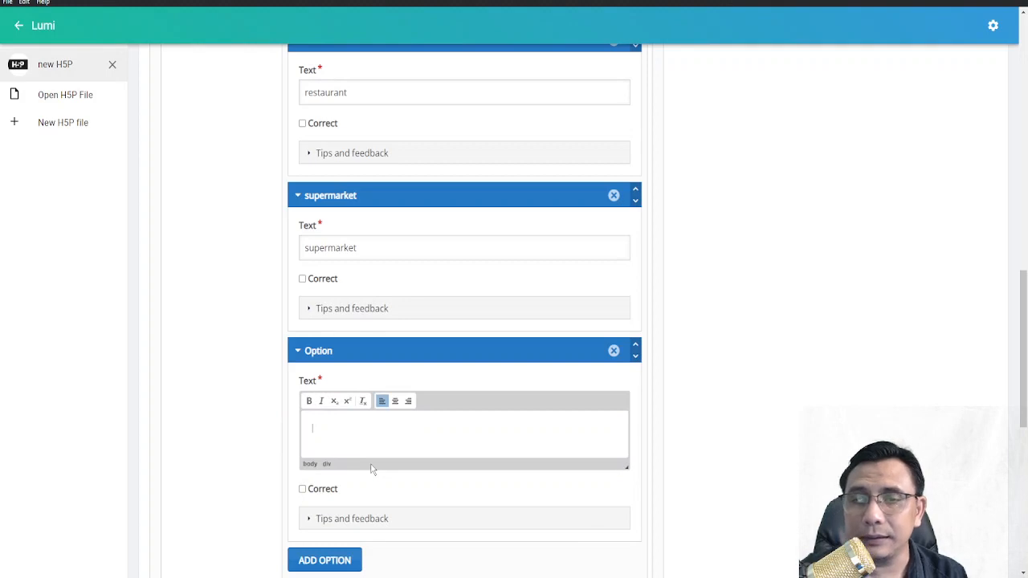
text(s)
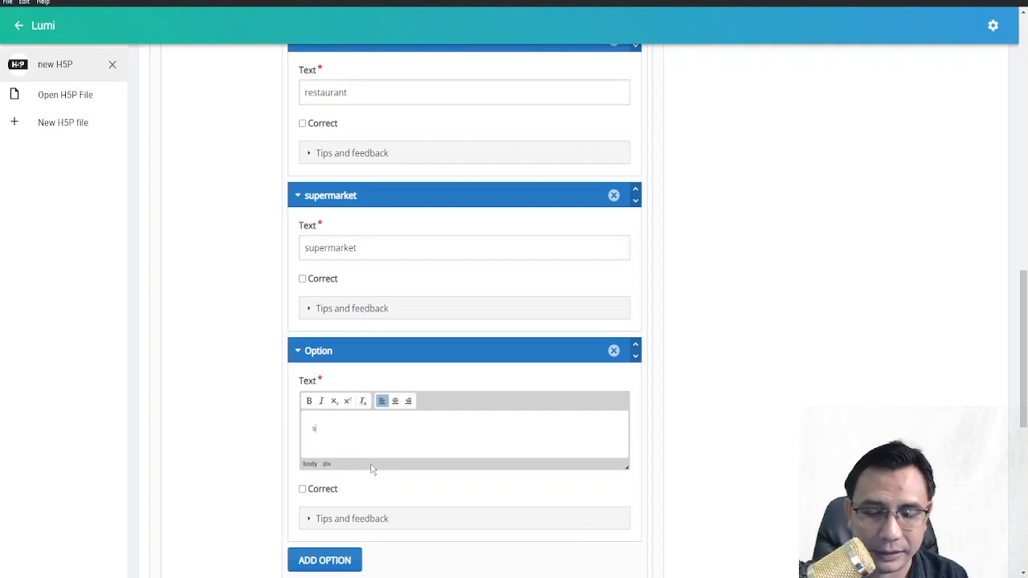
text(chool)
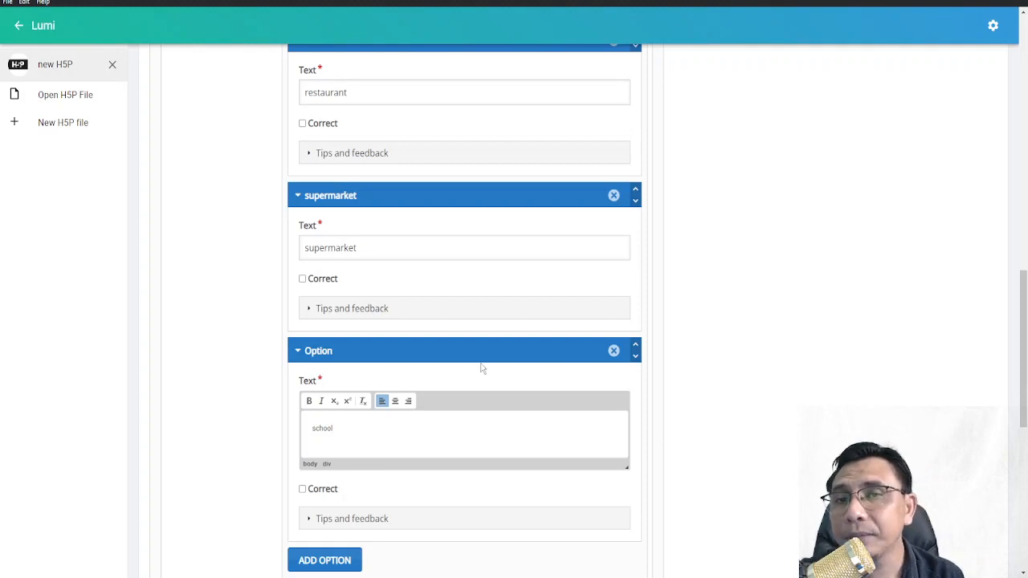
- Mark the "hospital" option as correct and set its message displayed if the answer is selected to "Correct"
scroll(482, 368, up, 2)
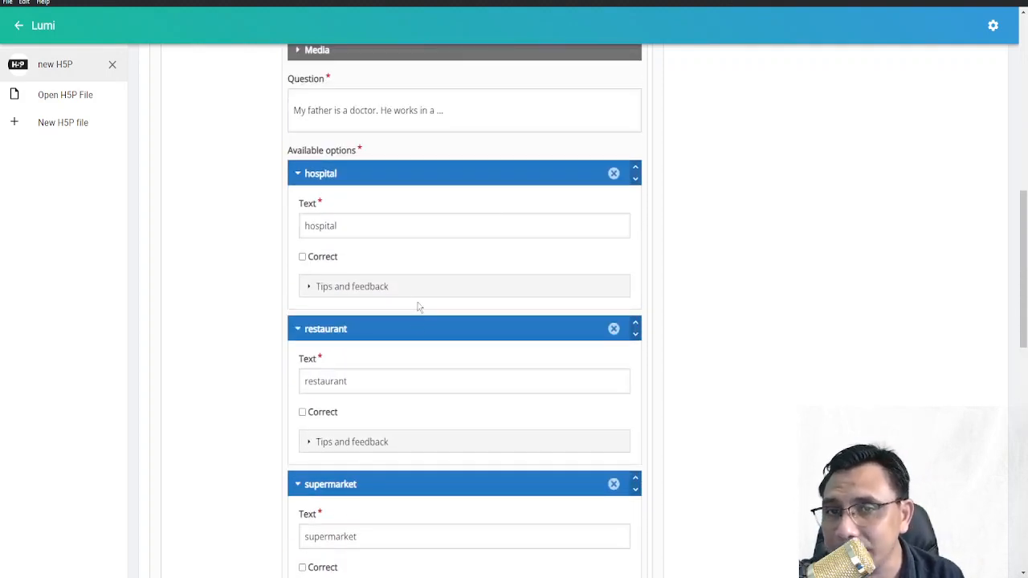
click(305, 260)
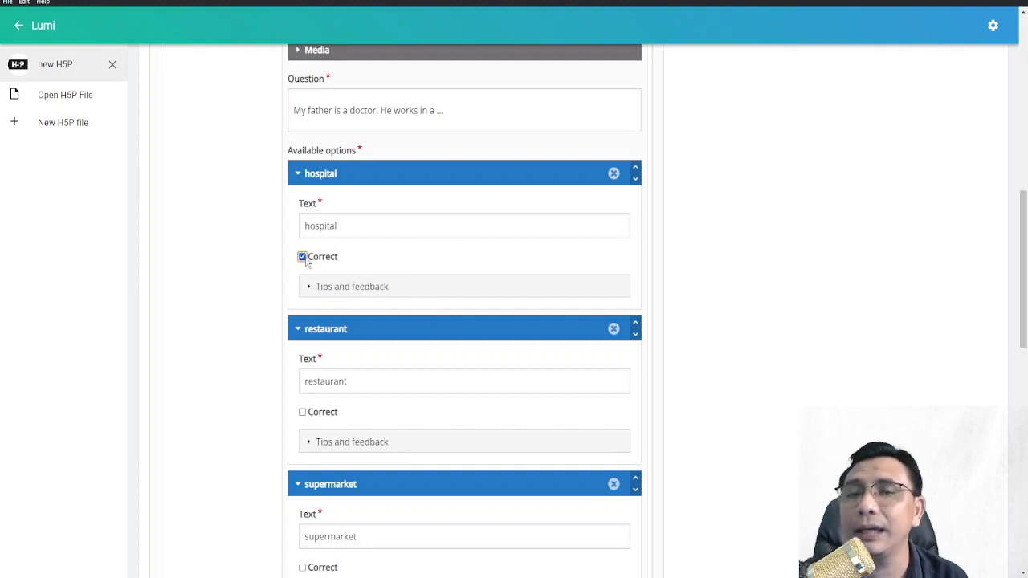
click(396, 298)
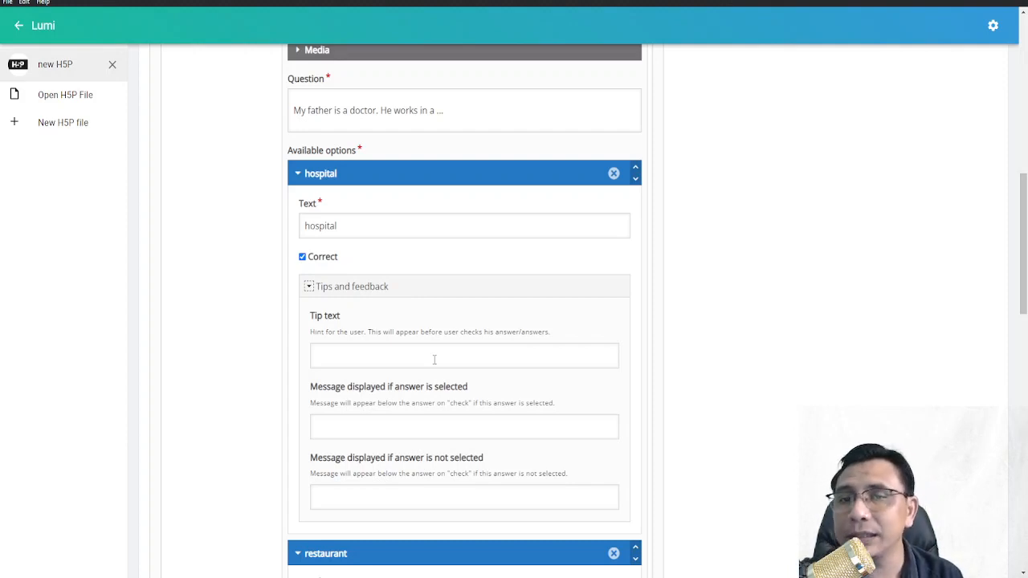
click(427, 423)
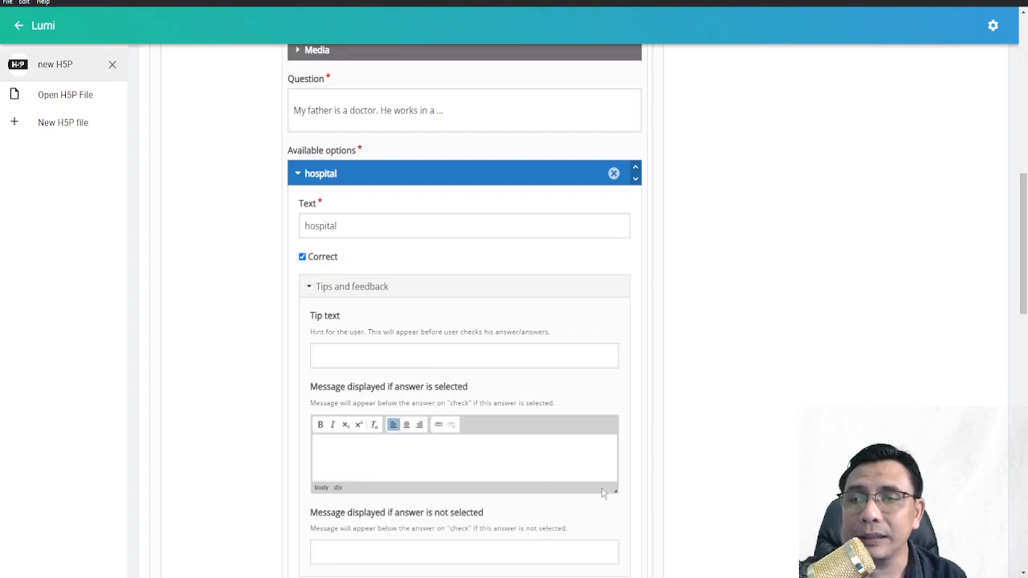
text(Co)
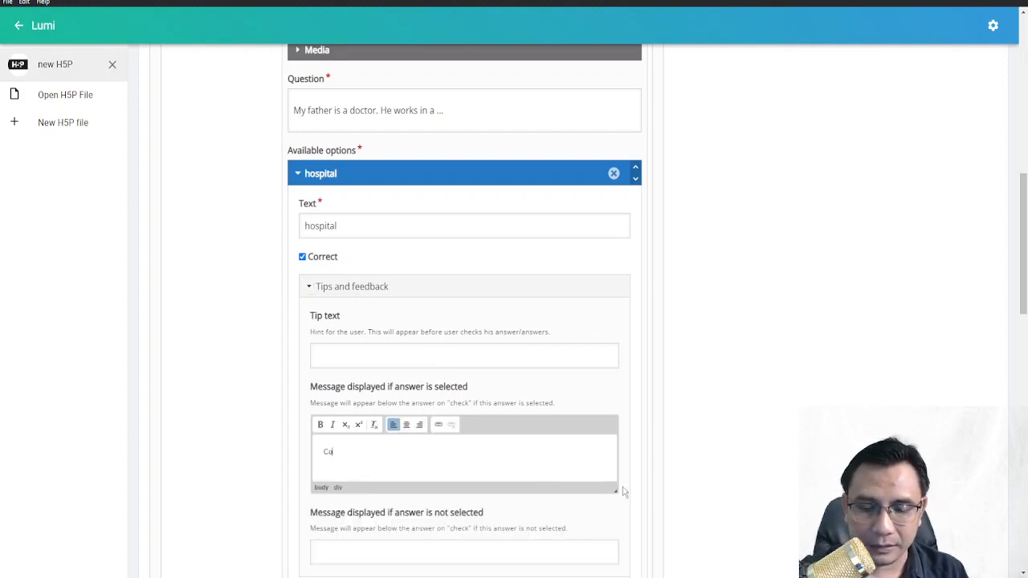
text(rrect)
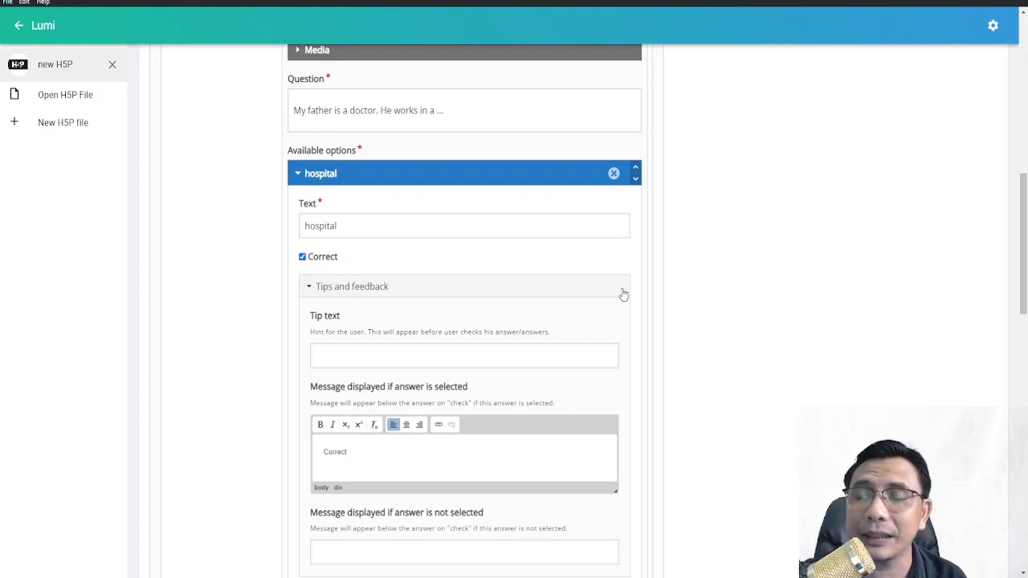
- Examine the tips and feedback fields of the "restaurant" option and the remaining settings of Q01 down to its overall feedback
scroll(623, 294, down, 1)
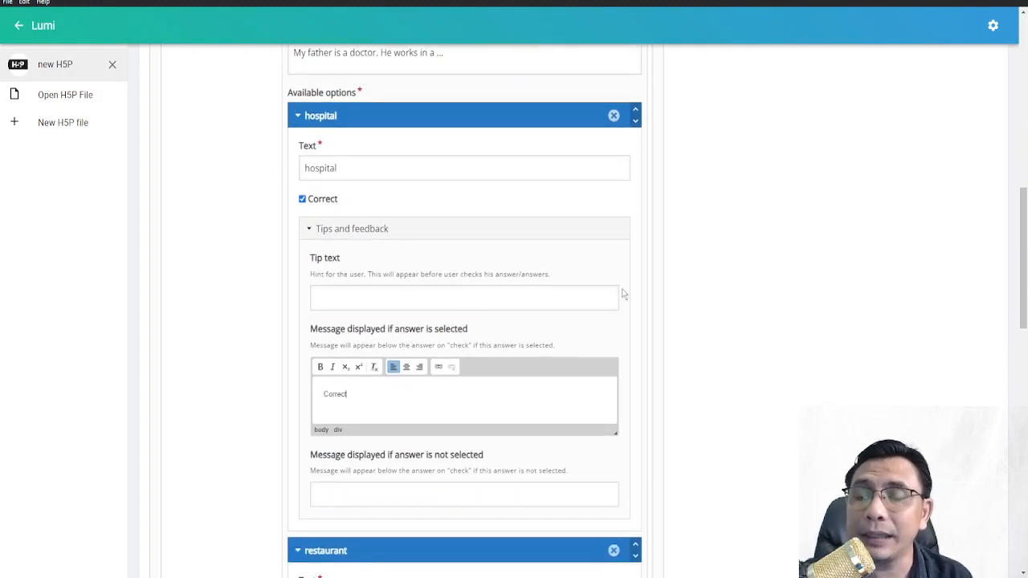
scroll(623, 293, down, 5)
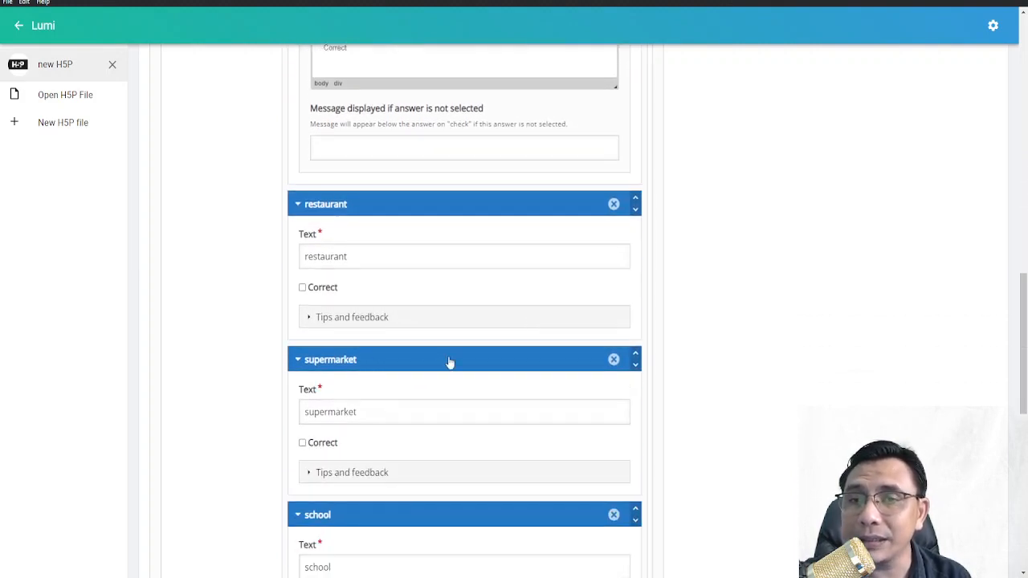
click(414, 320)
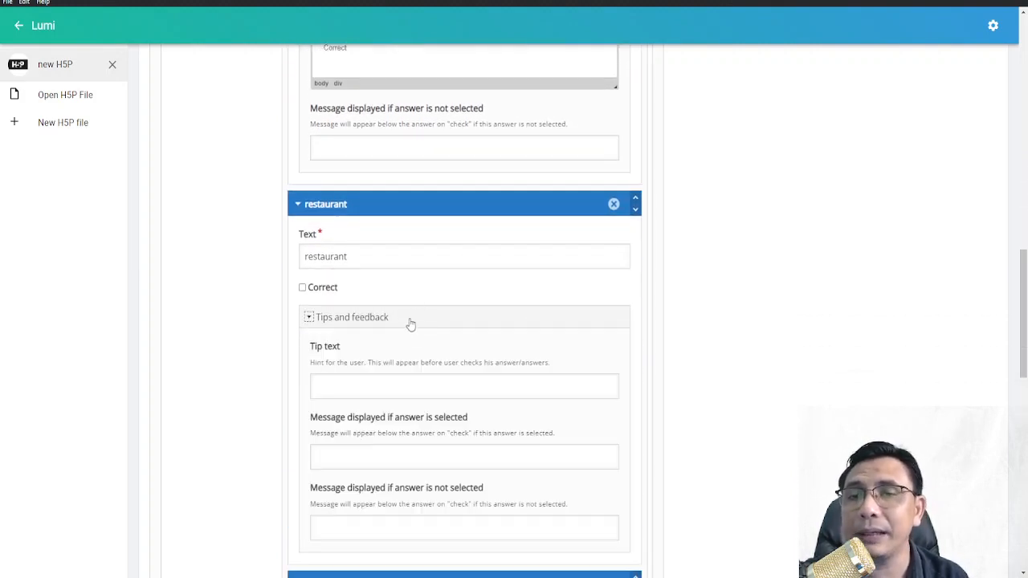
click(416, 321)
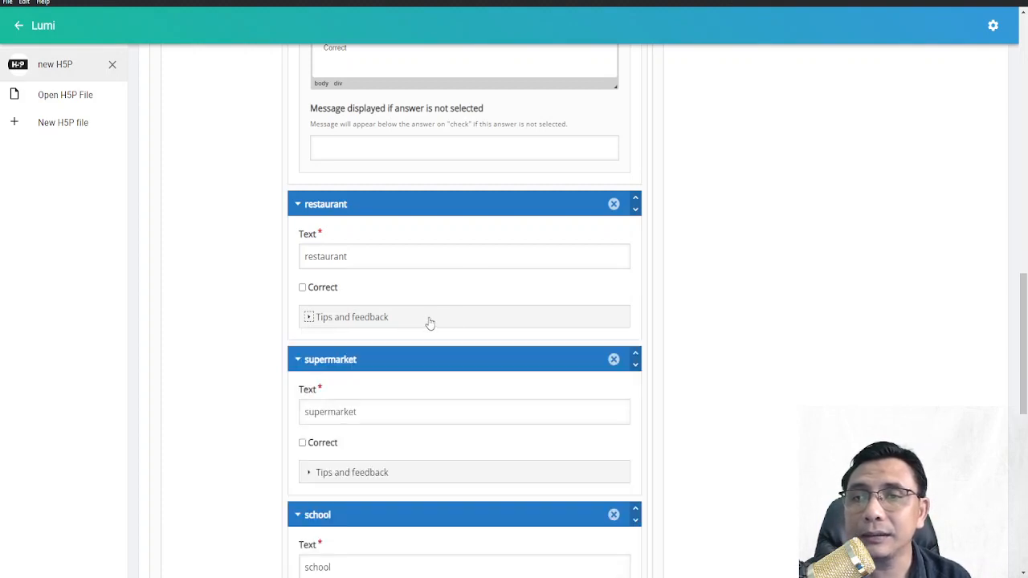
scroll(460, 318, up, 1)
scroll(459, 317, down, 3)
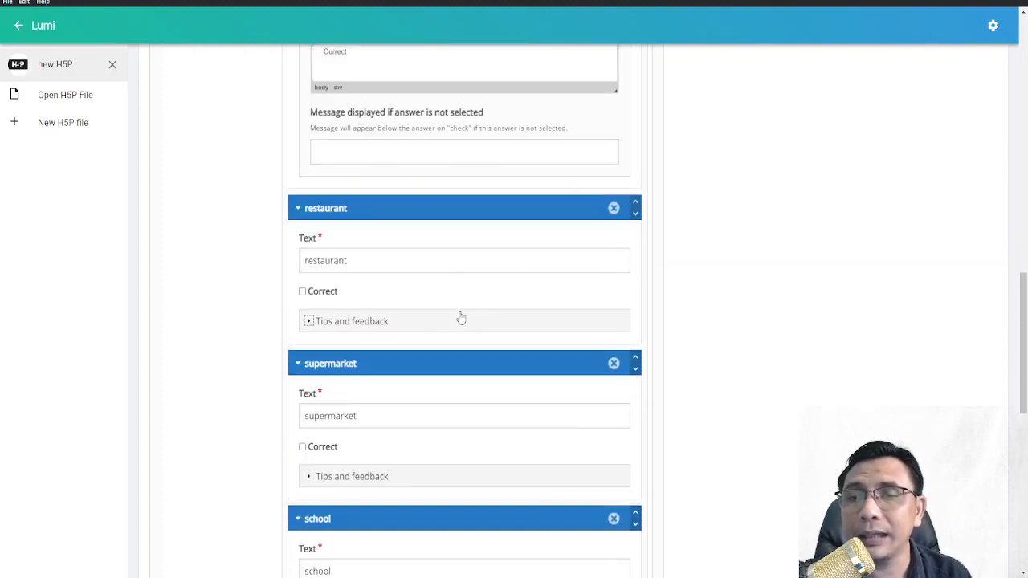
scroll(460, 316, down, 3)
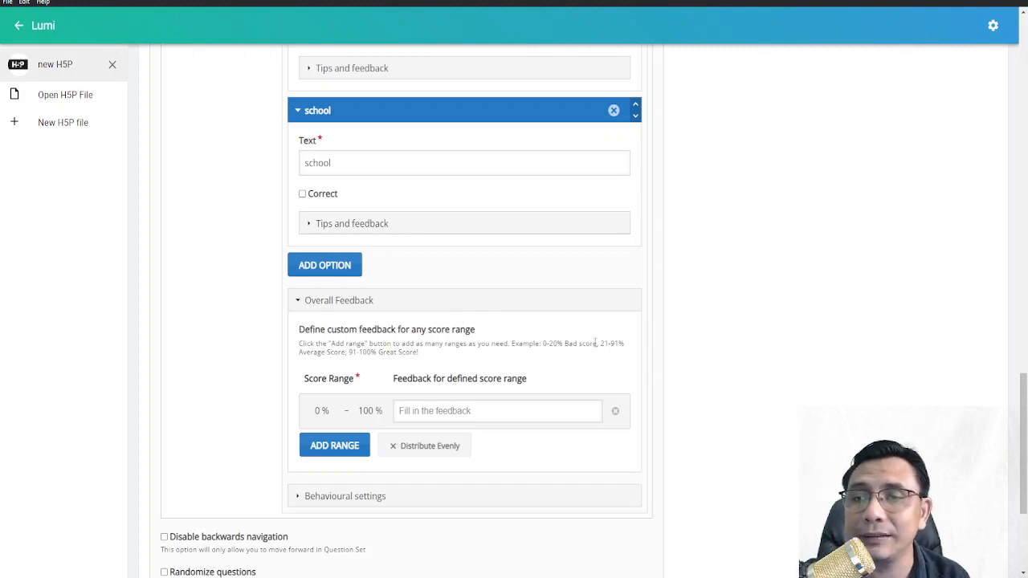
- Add a second question to the set and choose Multiple Choice as its question type
scroll(509, 271, up, 15)
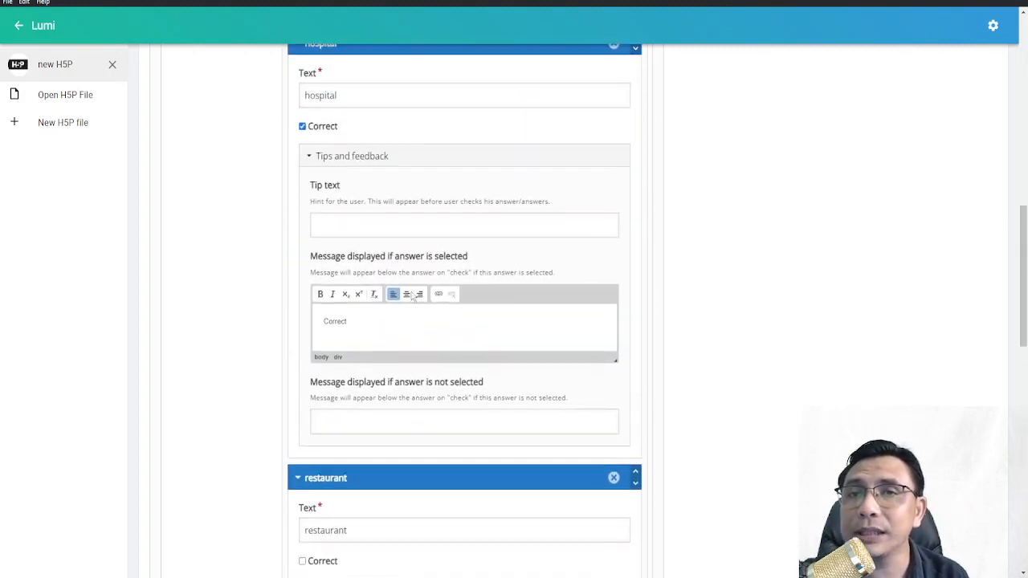
scroll(411, 297, up, 3)
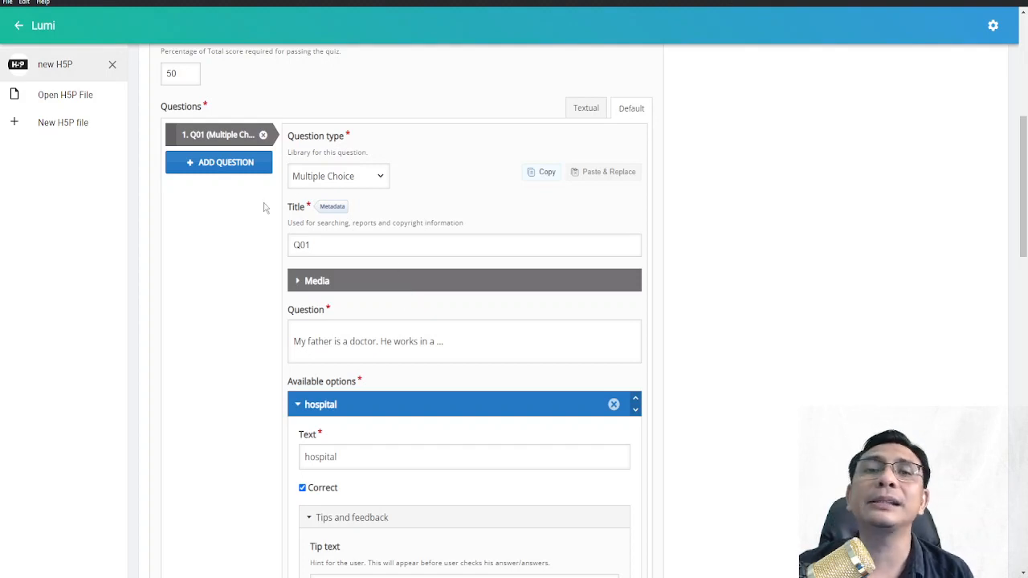
scroll(559, 232, up, 1)
scroll(560, 232, up, 3)
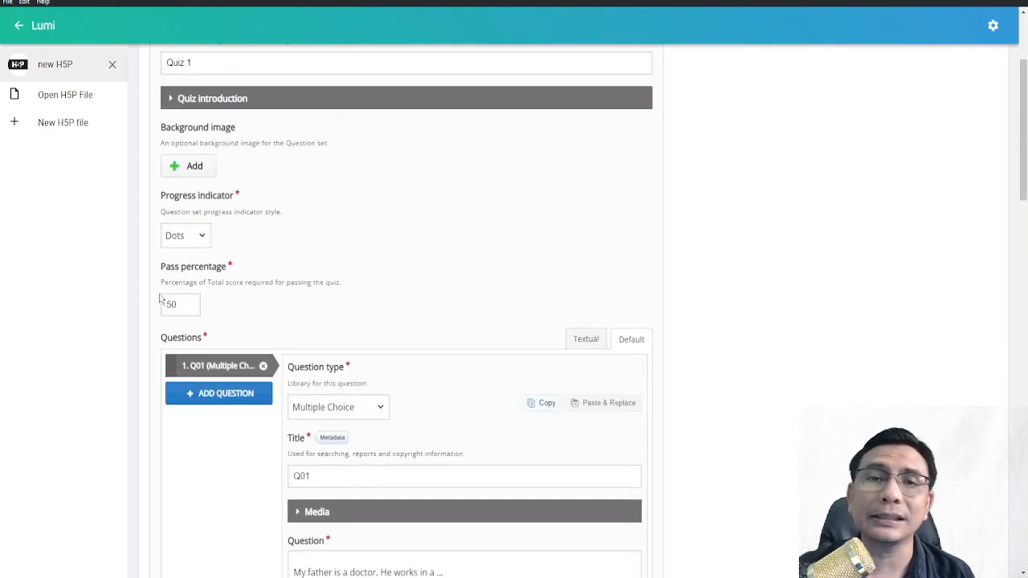
click(214, 401)
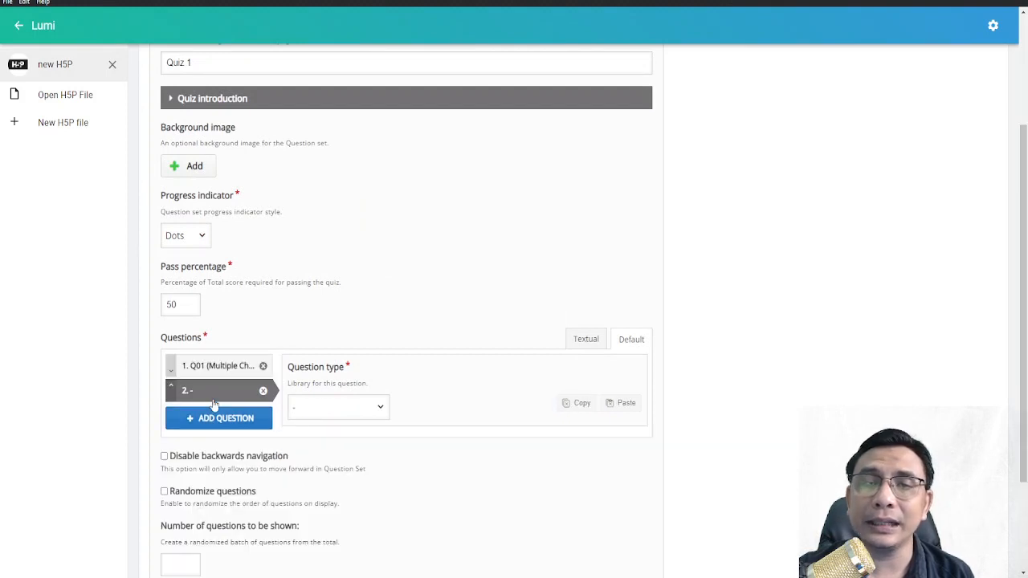
click(351, 411)
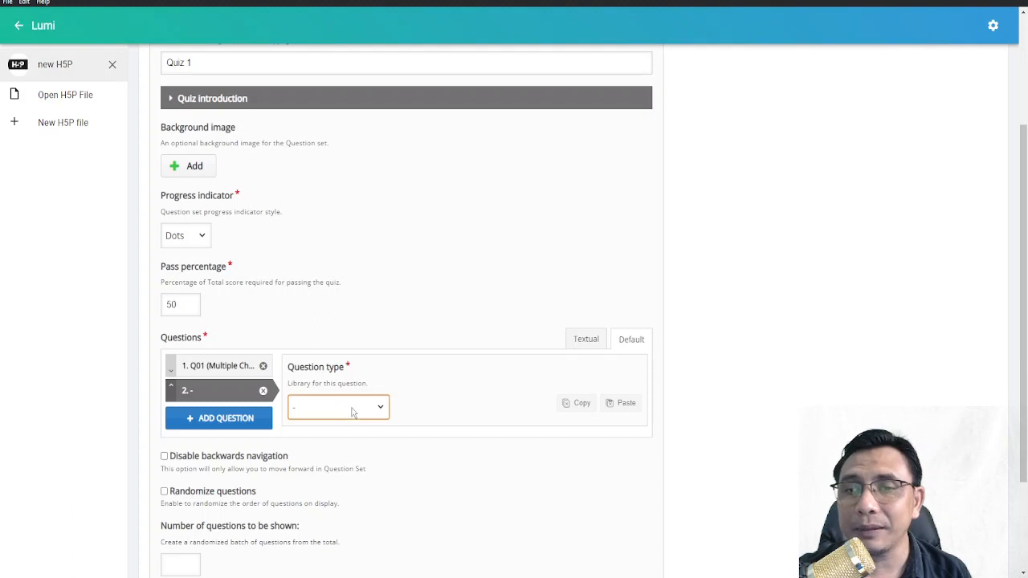
click(356, 447)
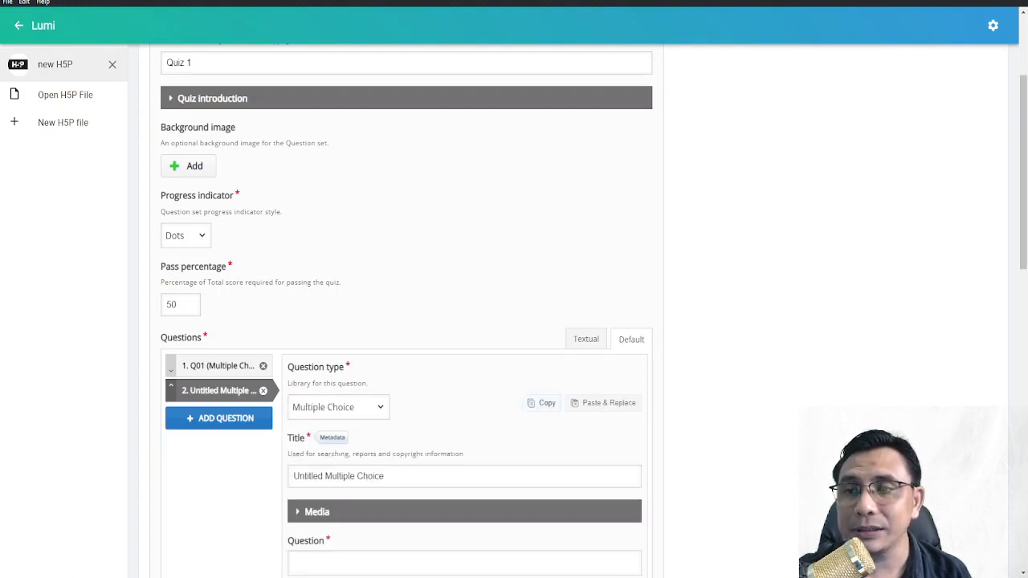
- Replace the second question's default title with "Q02"
scroll(406, 452, down, 3)
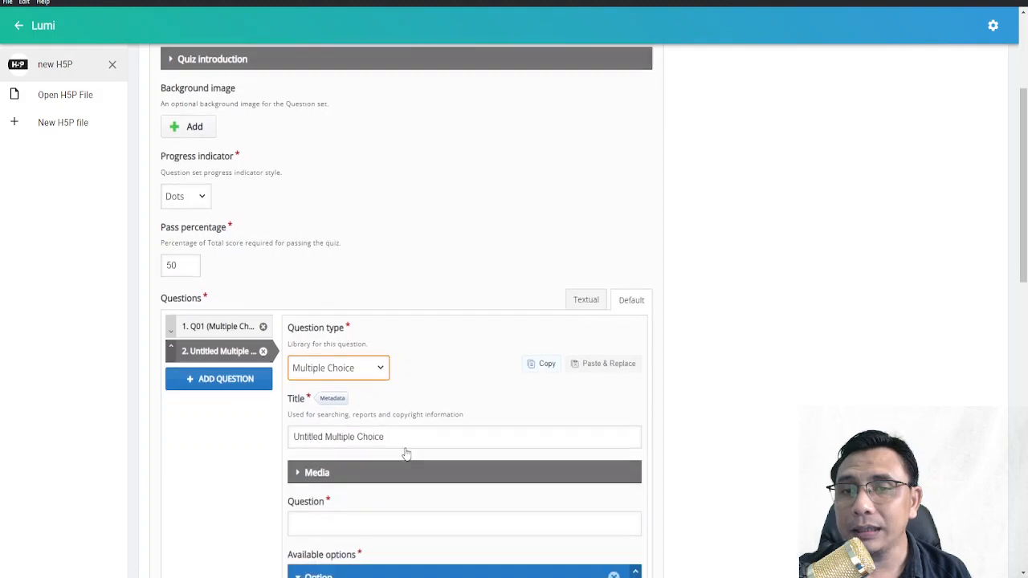
click(398, 364)
key(ctrl+a)
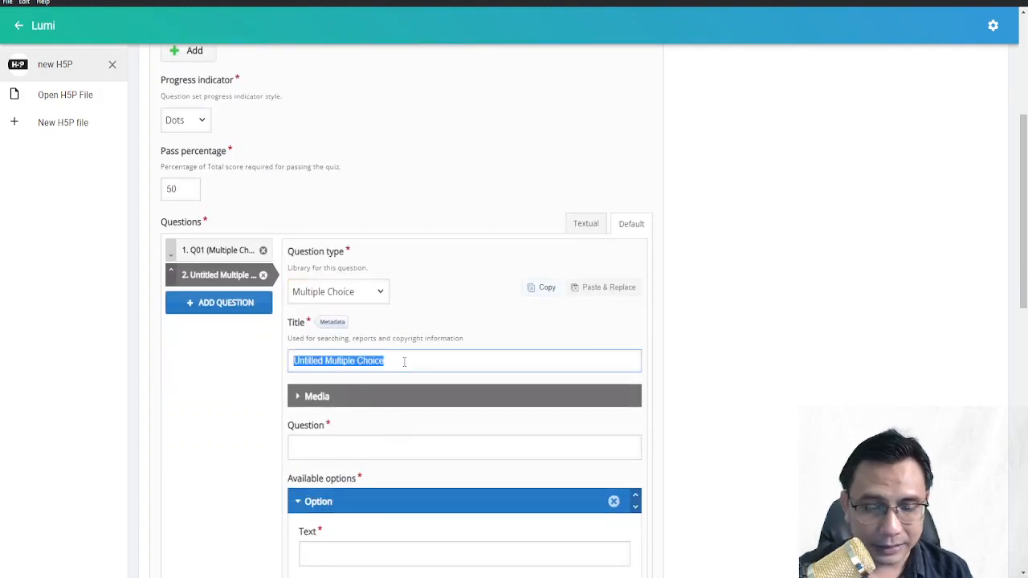
text(Q02)
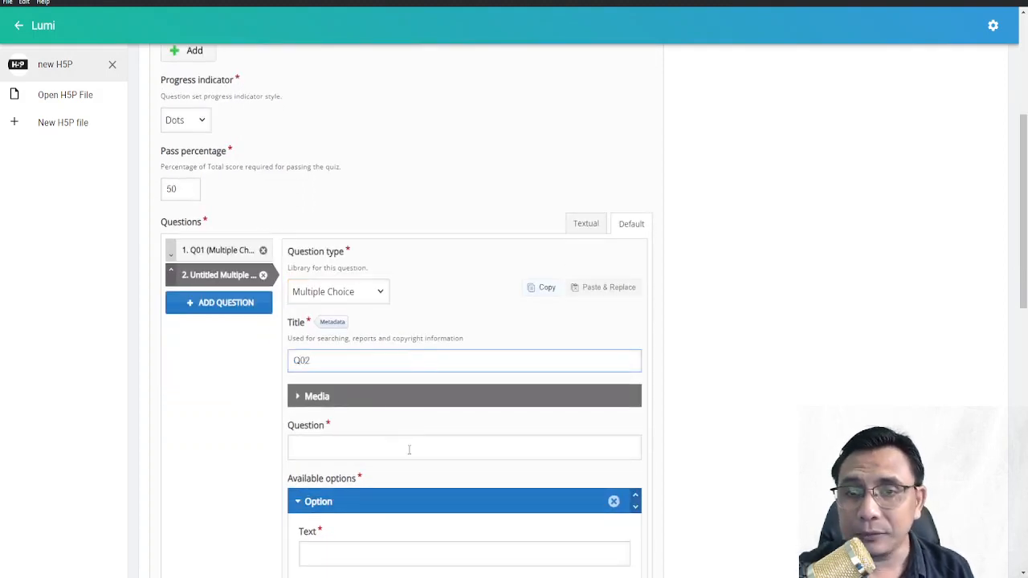
- Enter Q02's question text as the person's first name followed by "is a teacher. He works in a ..."
click(409, 448)
scroll(577, 453, down, 2)
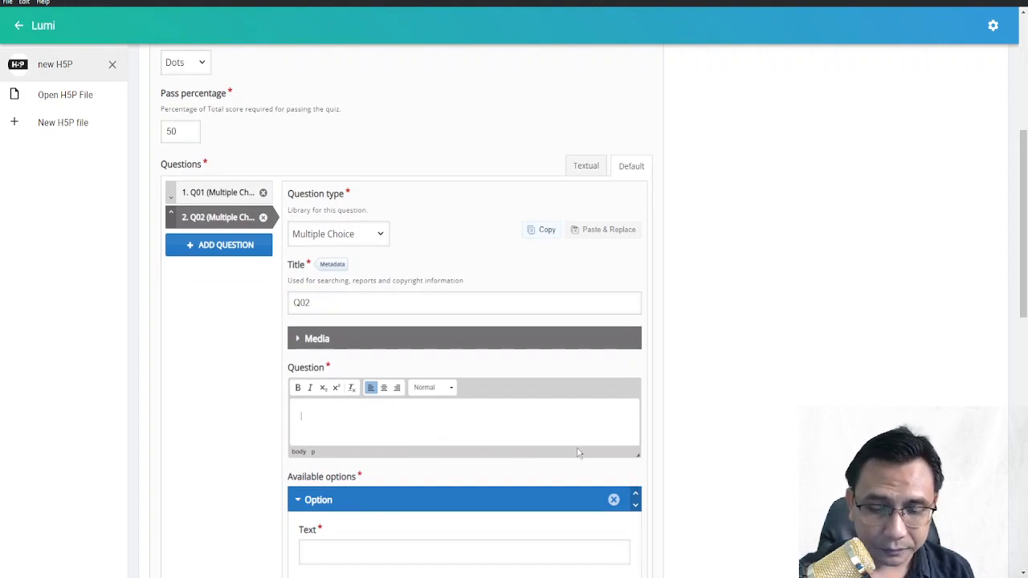
text(Andy is a )
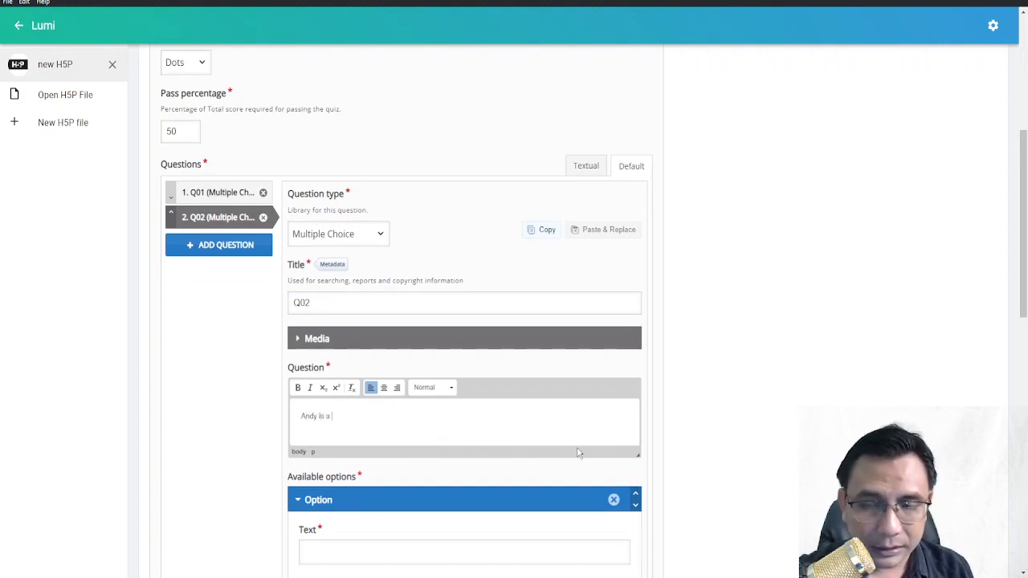
text(teacher.)
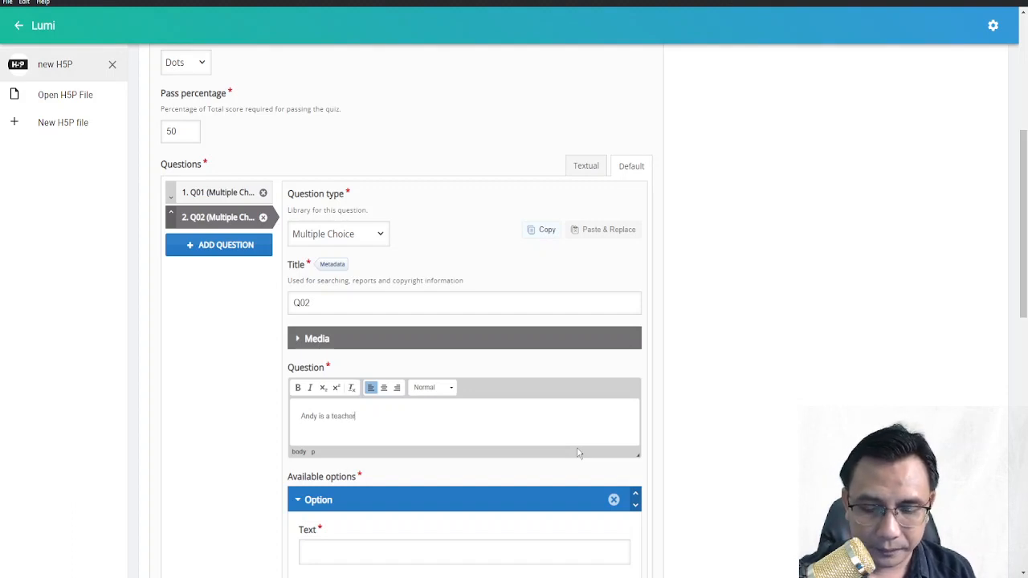
text( He works)
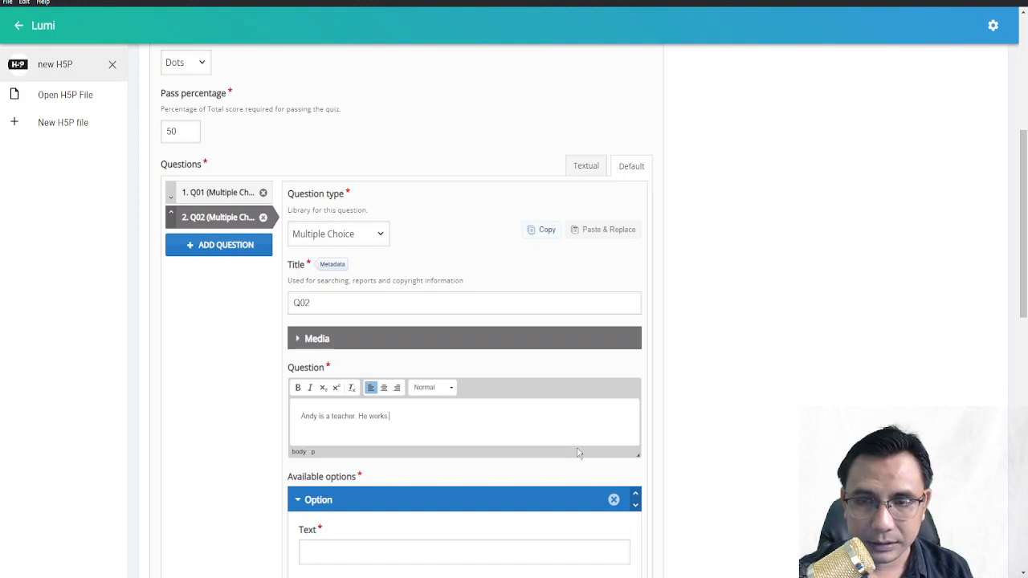
text( in a )
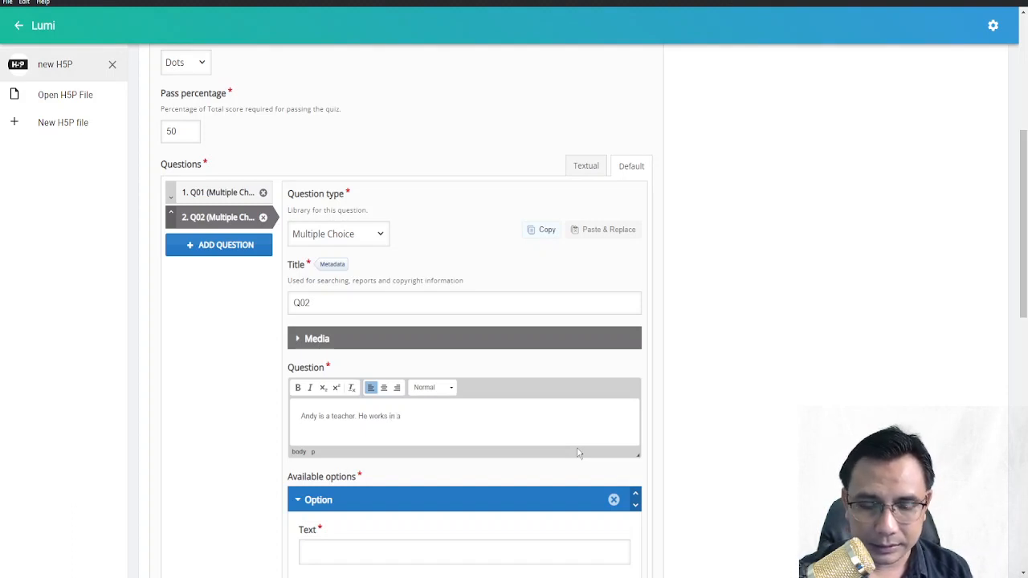
text(_)
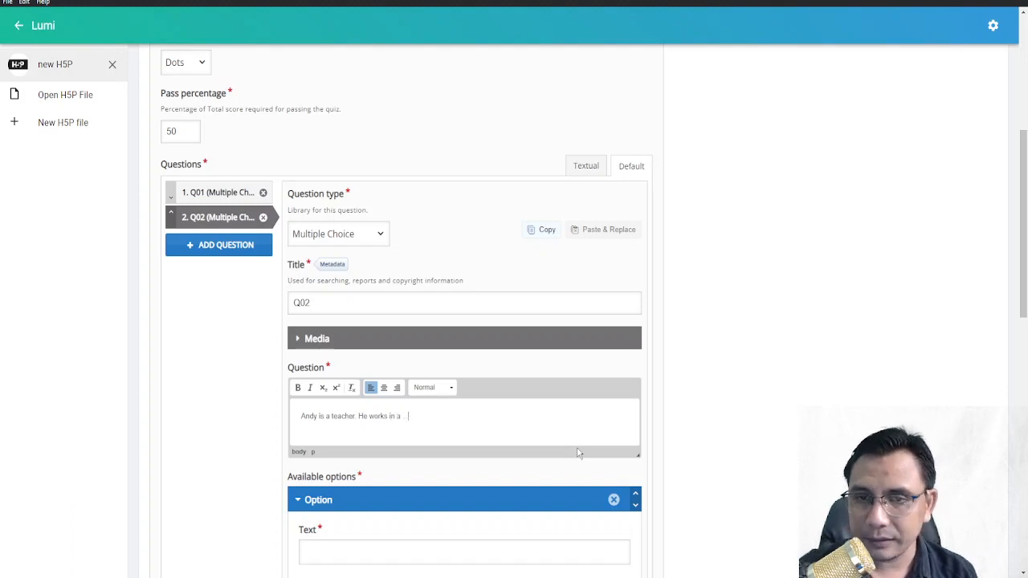
- Set Q02's first option to "school" and mark it as correct, and set the second option to "restaurant"
scroll(577, 452, down, 3)
click(404, 436)
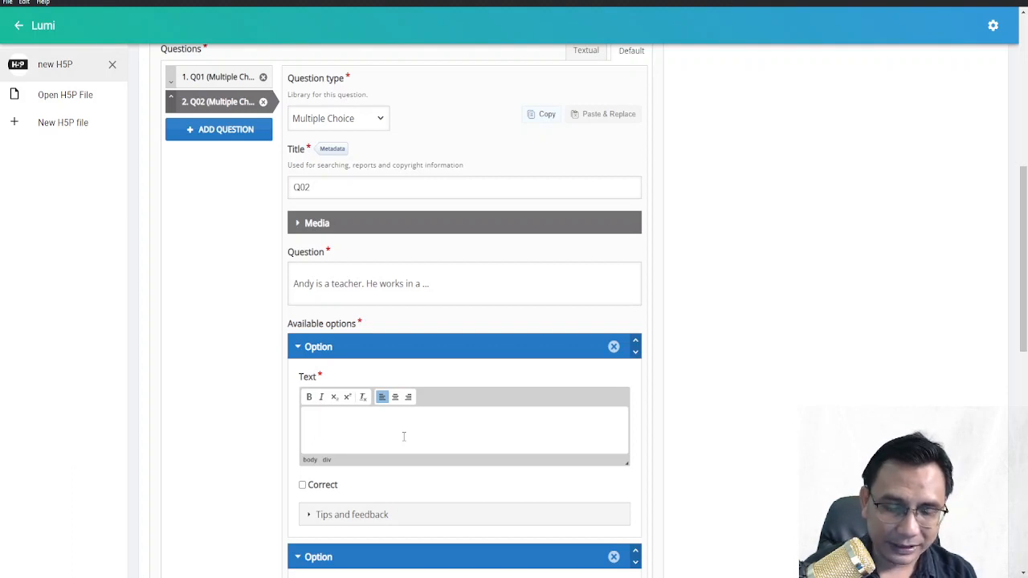
text(school)
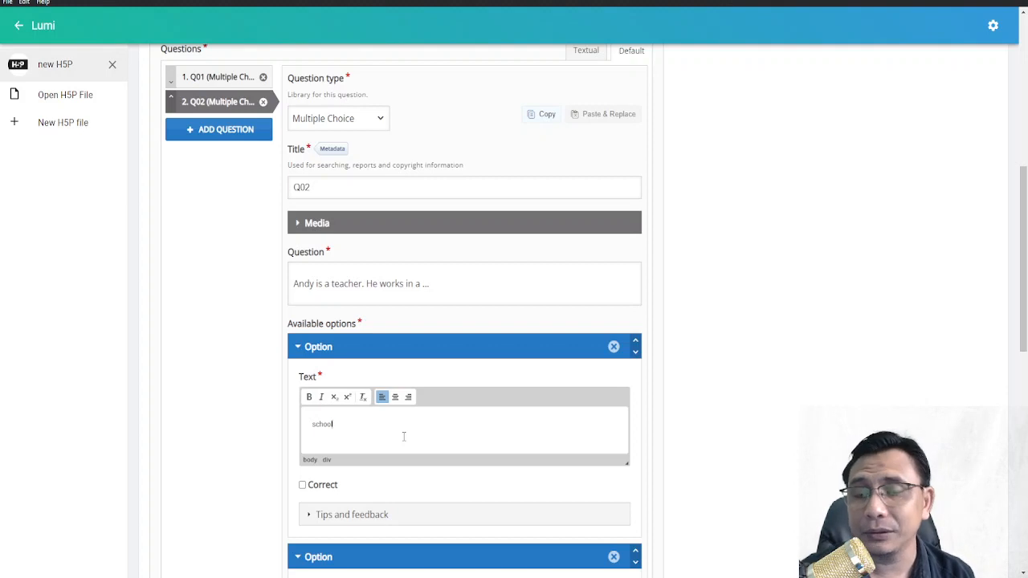
scroll(403, 436, down, 2)
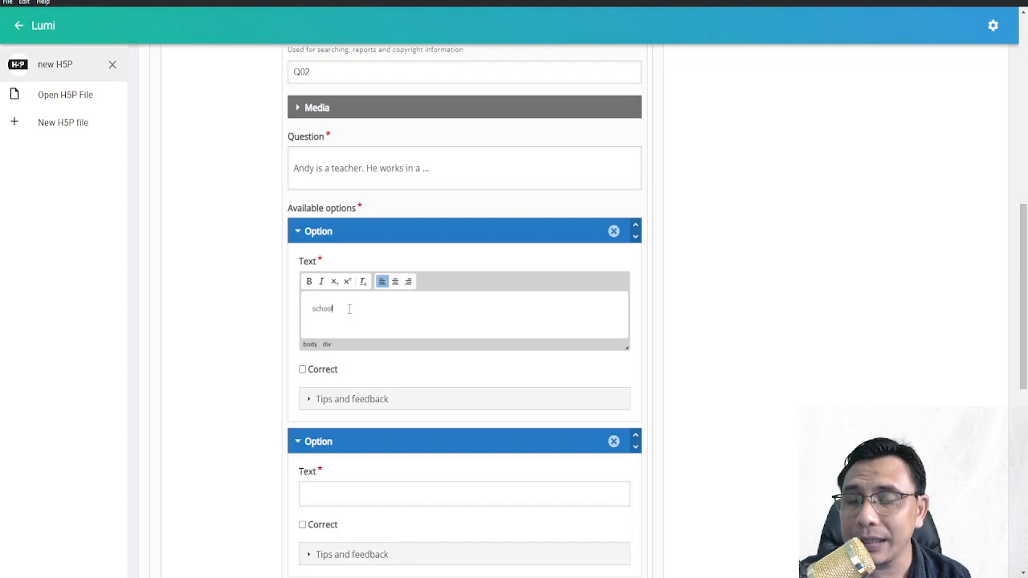
click(302, 369)
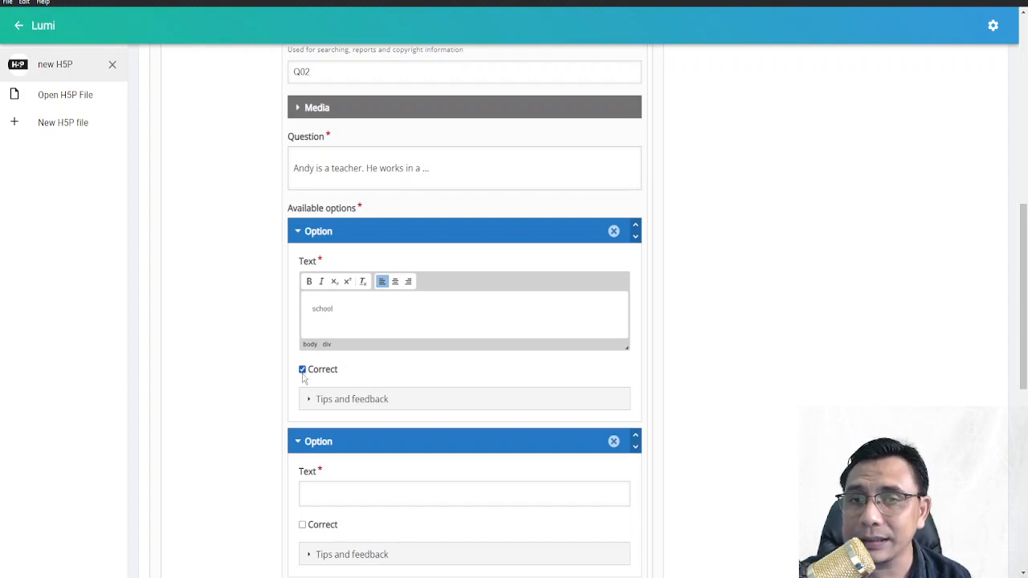
click(388, 492)
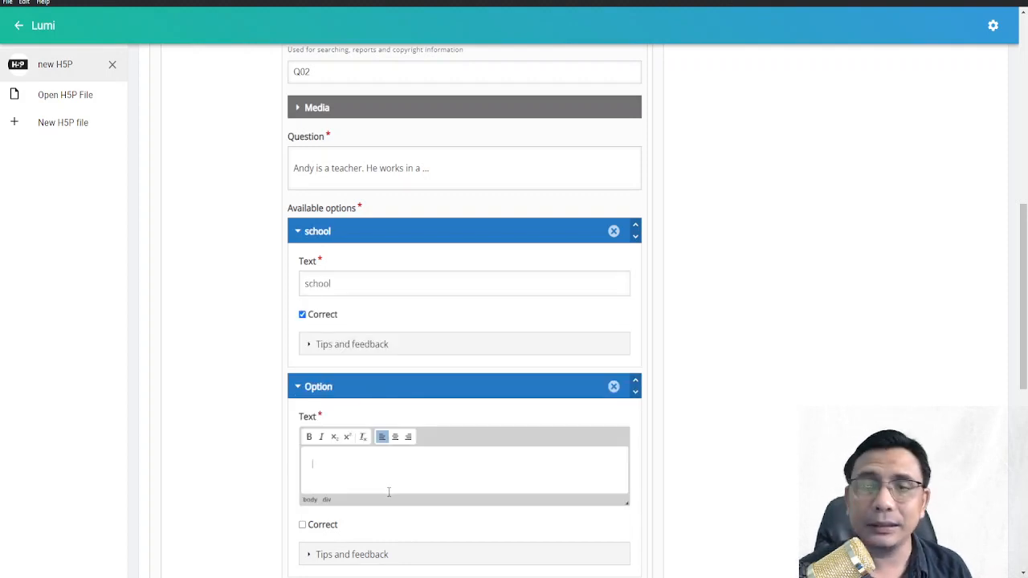
text(restaurant)
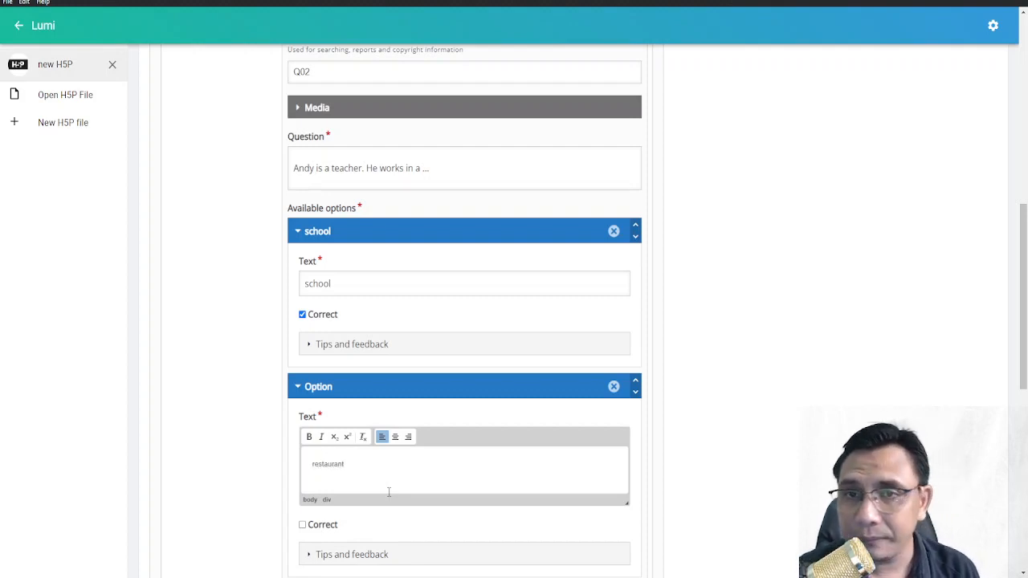
- Add a third answer option to Q02 with the text "library"
scroll(389, 491, down, 3)
click(348, 483)
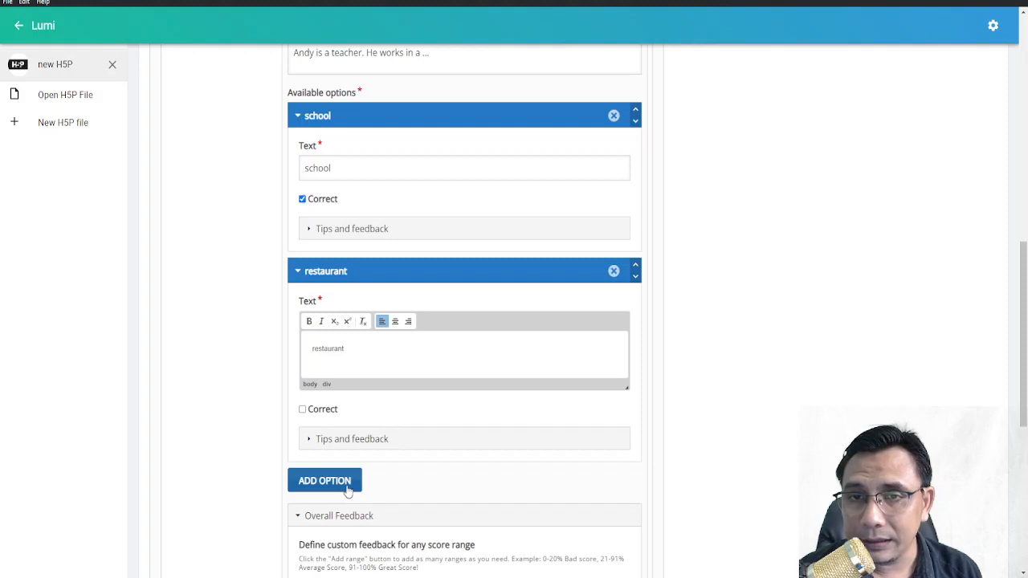
click(348, 485)
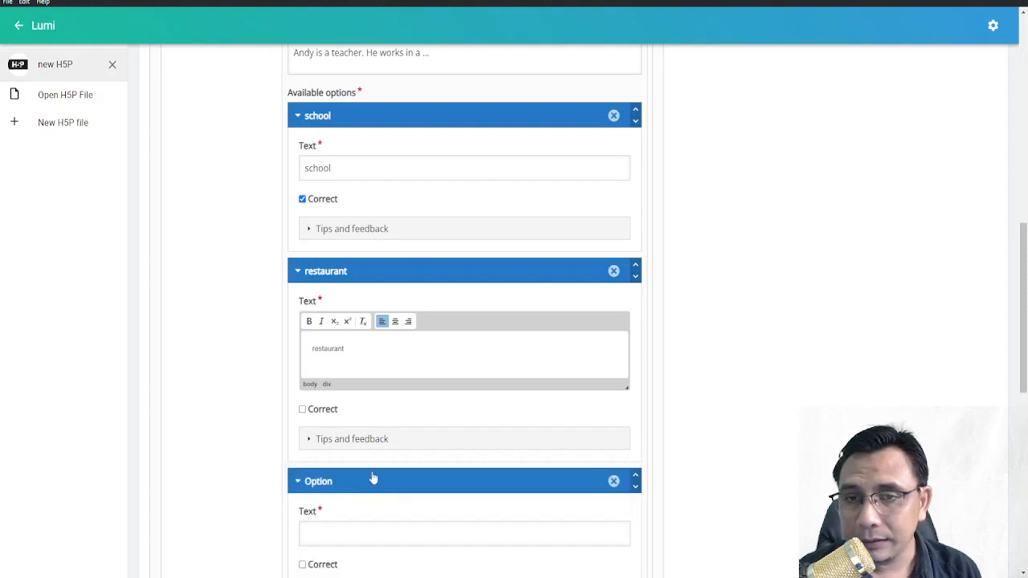
click(357, 534)
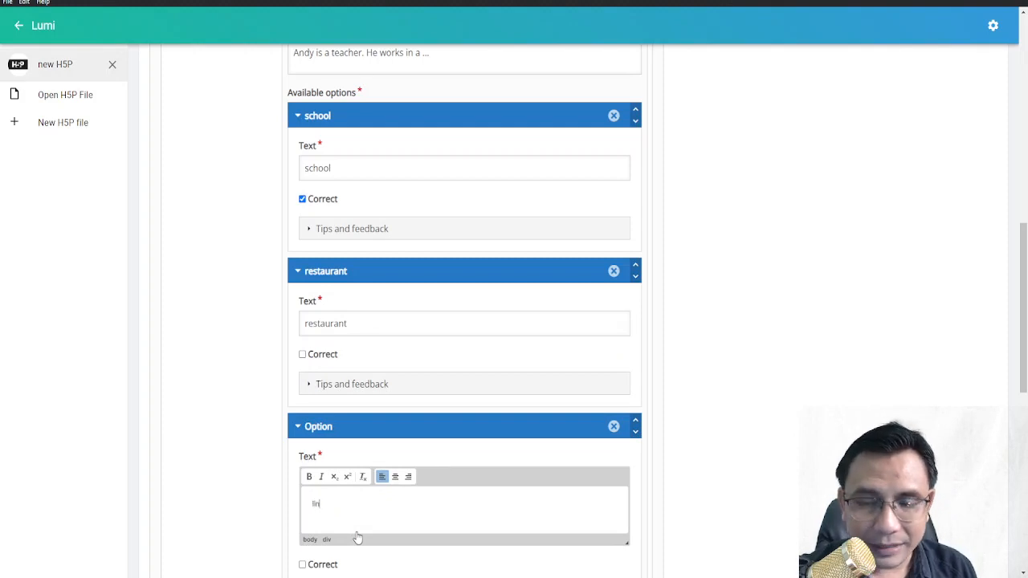
text(liba)
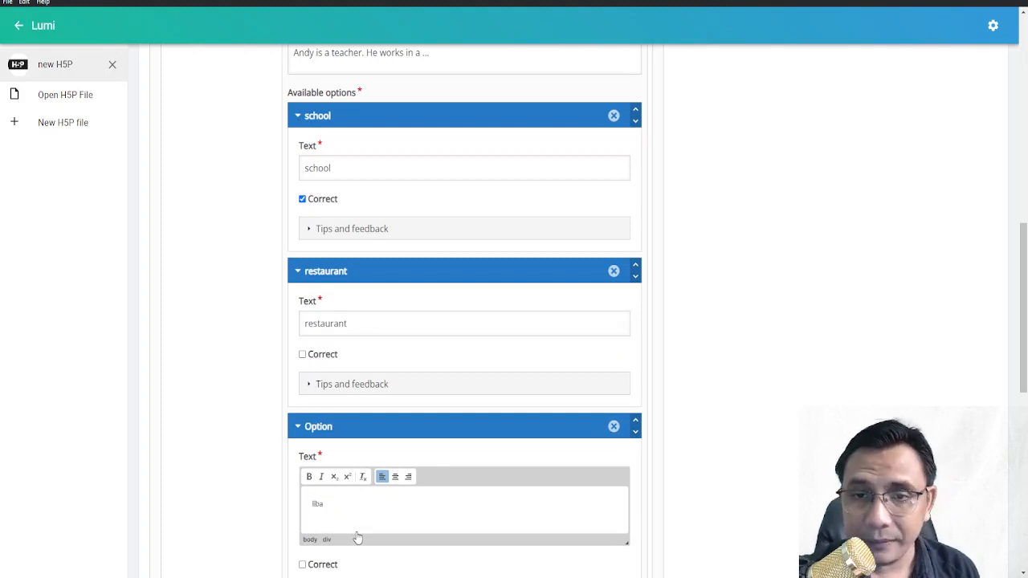
key(BackSpace)
text(rary)
- Add a fourth answer option to Q02 with the text "hospital"
scroll(356, 537, down, 3)
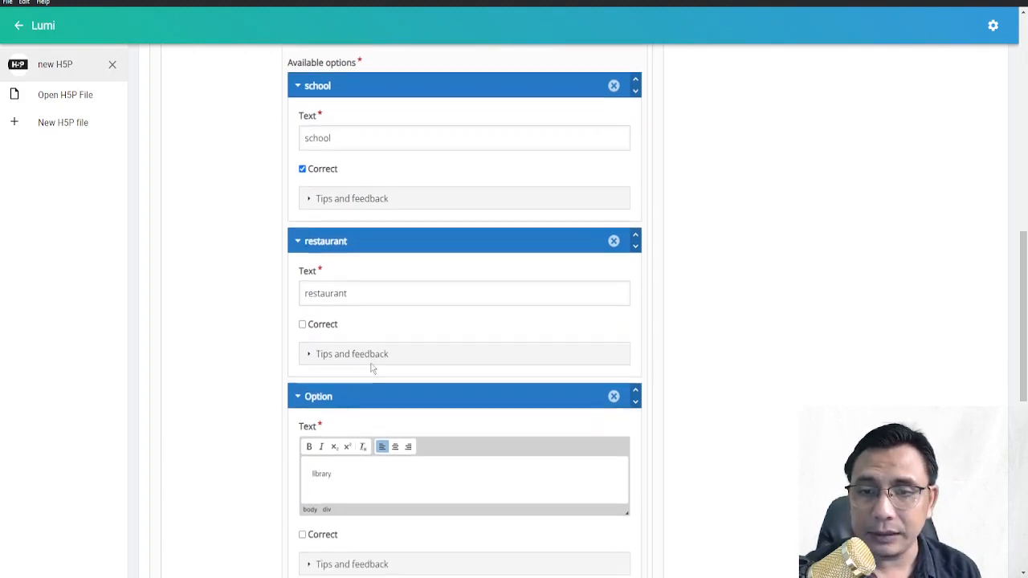
click(350, 469)
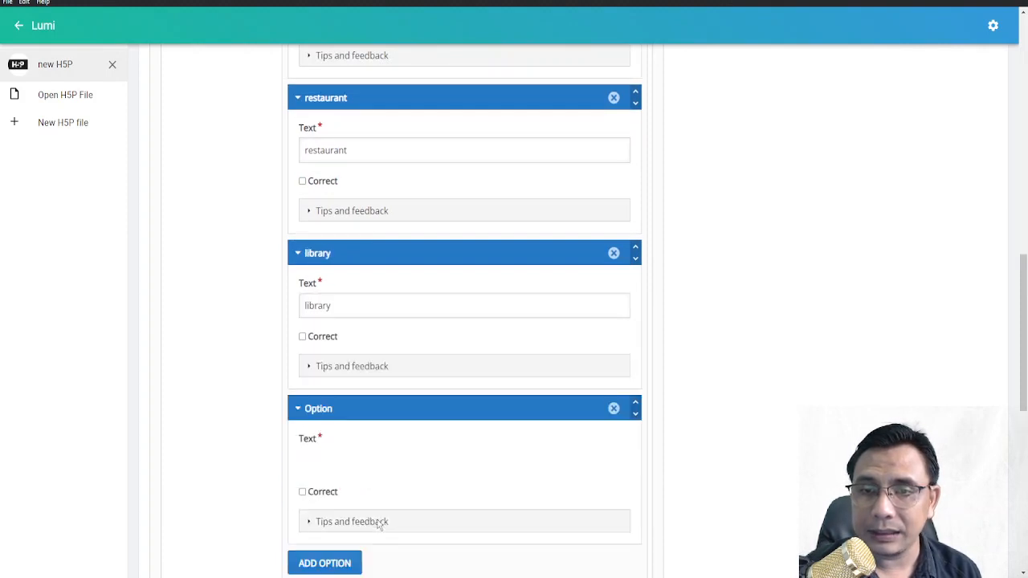
text(hisp)
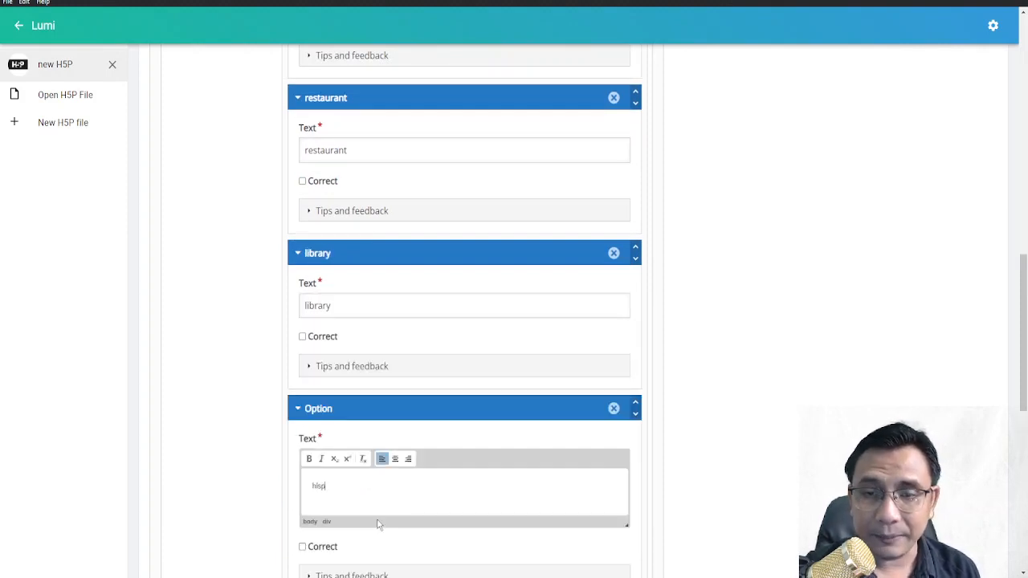
key(BackSpace)
text(ospital)
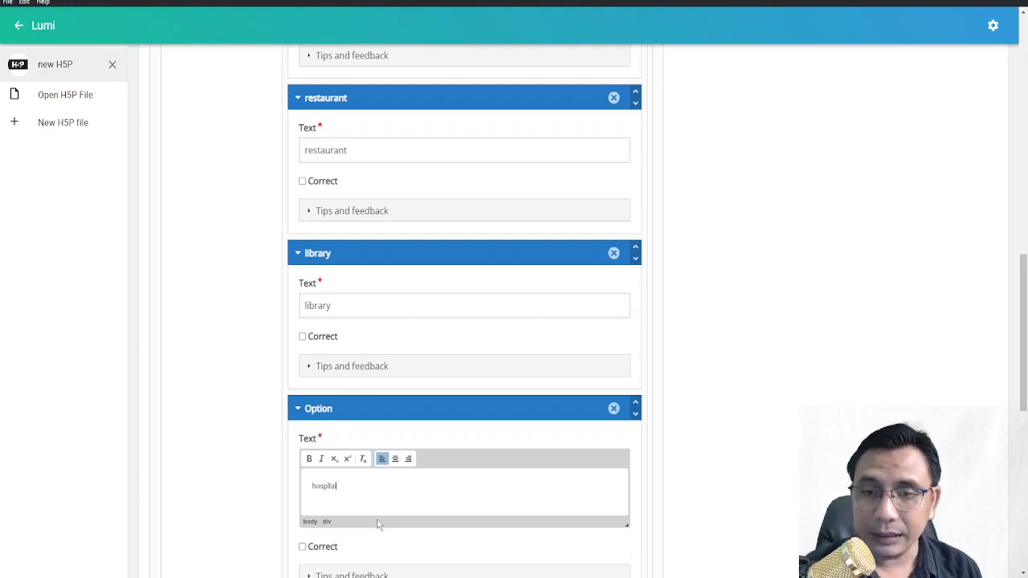
- Add a third question to the set and choose Multiple Choice as its question type
scroll(474, 434, down, 4)
scroll(473, 424, up, 1)
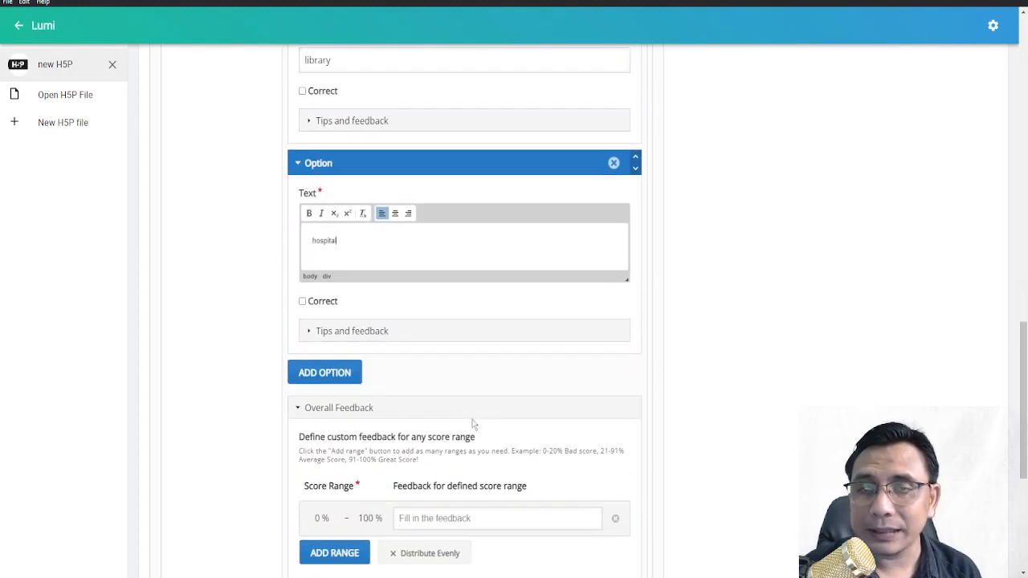
scroll(474, 423, up, 15)
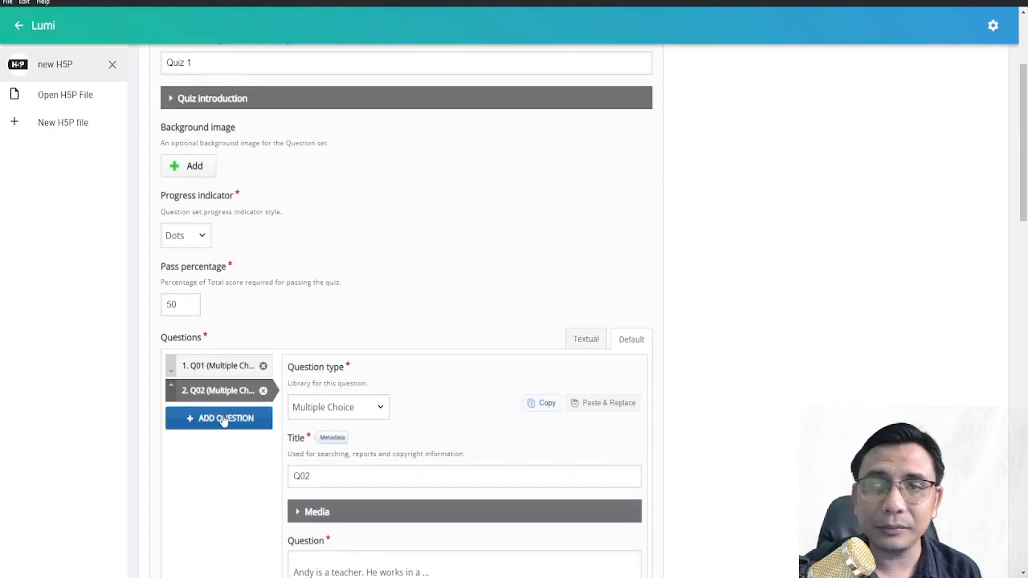
click(224, 419)
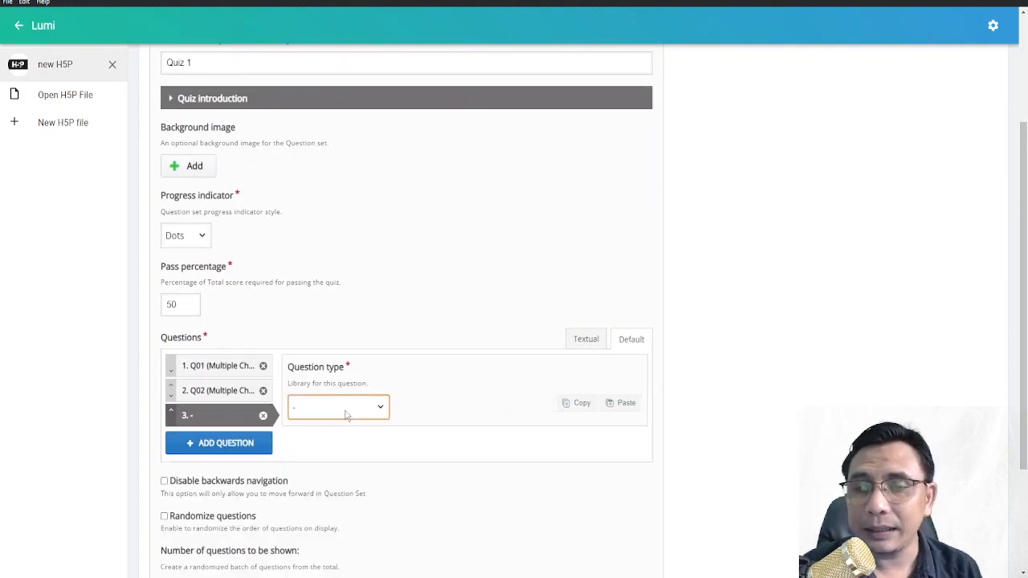
click(340, 440)
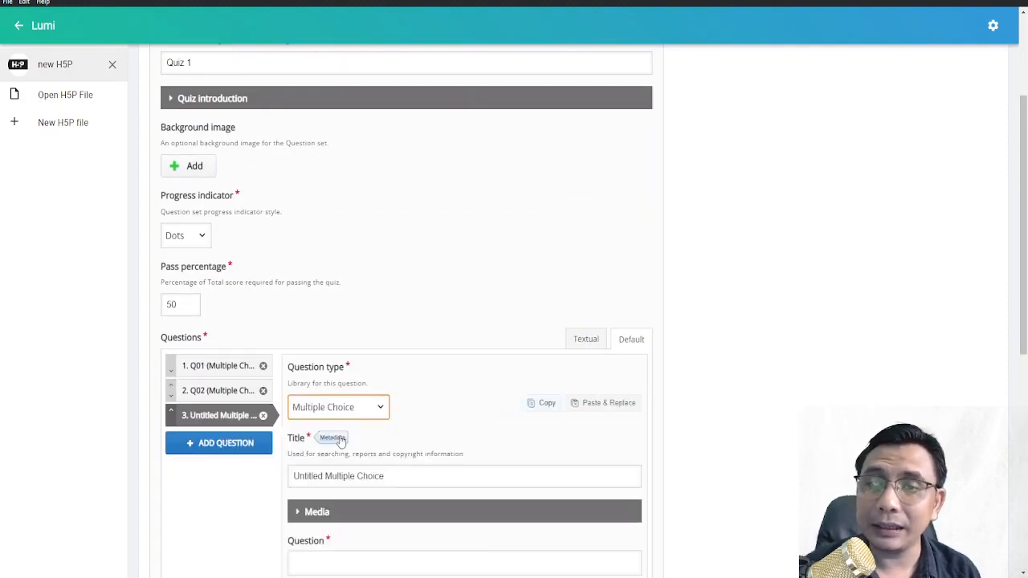
- Replace the third question's default title with "Q03"
click(423, 479)
key(ctrl+a)
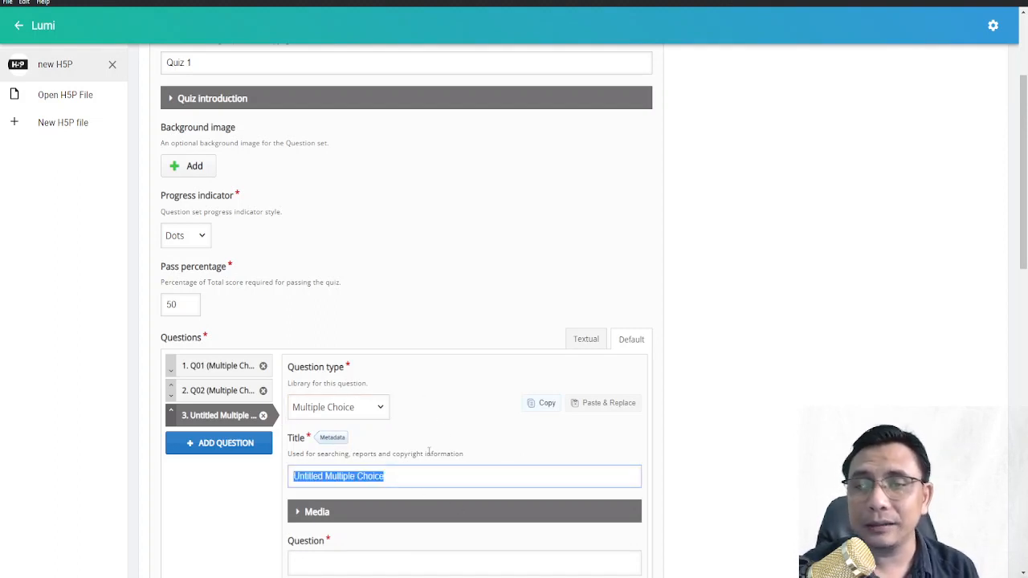
text(Q03)
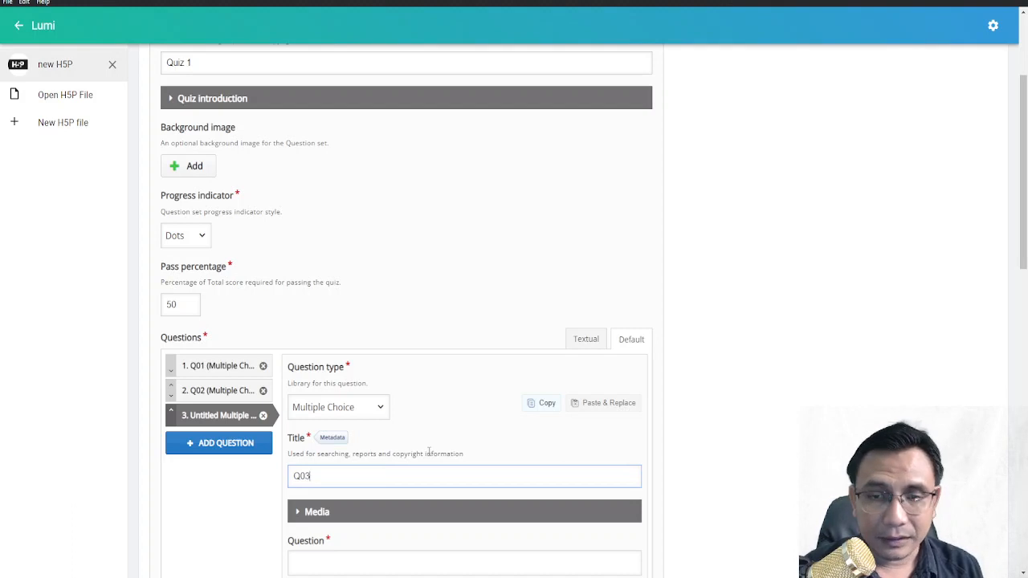
- Enter Q03's question text as a woman's first name followed by "is a ..... She helps passengers in a flight"
scroll(357, 514, down, 1)
click(360, 522)
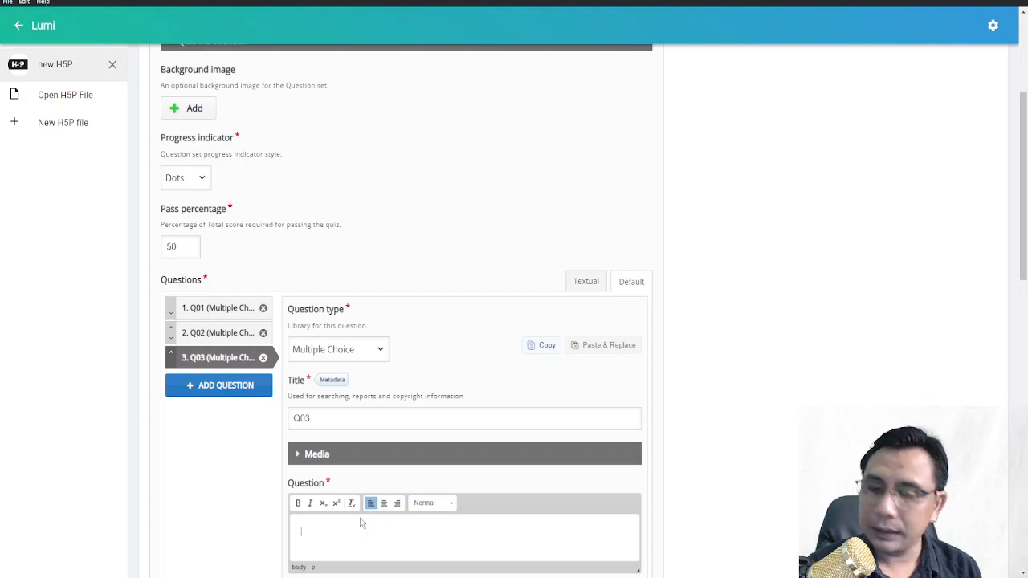
text(Rini is a)
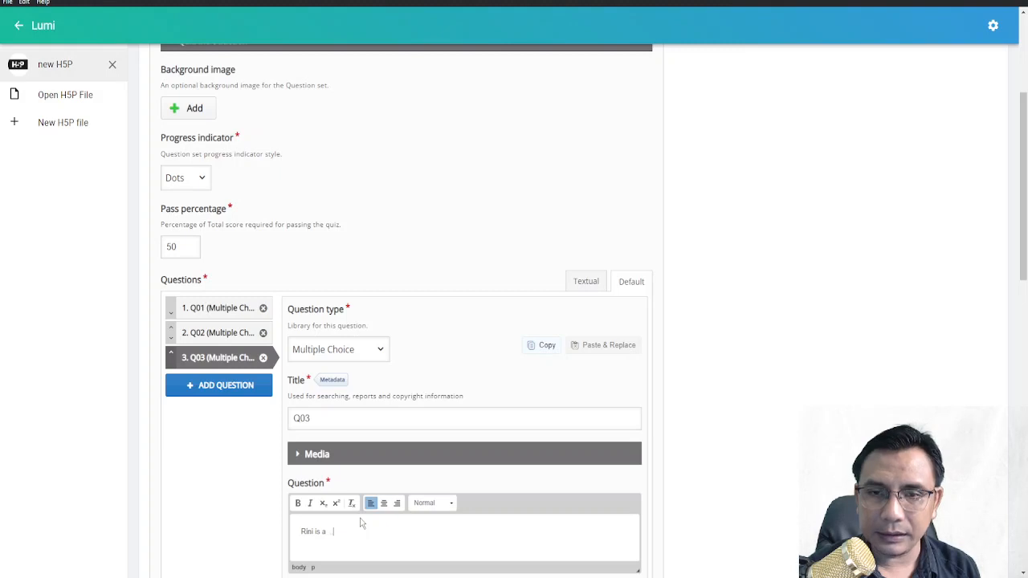
text( ... She)
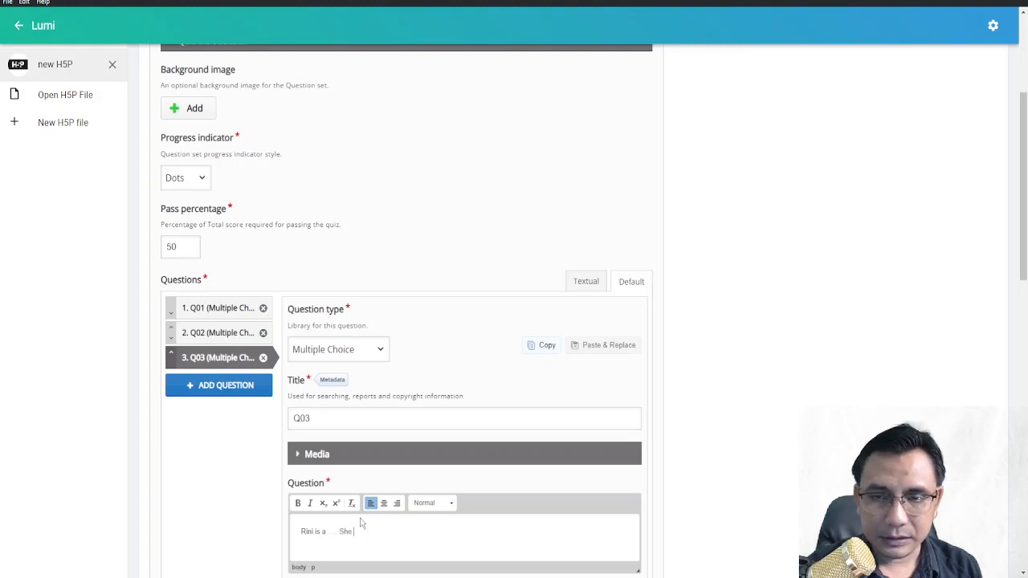
text( je)
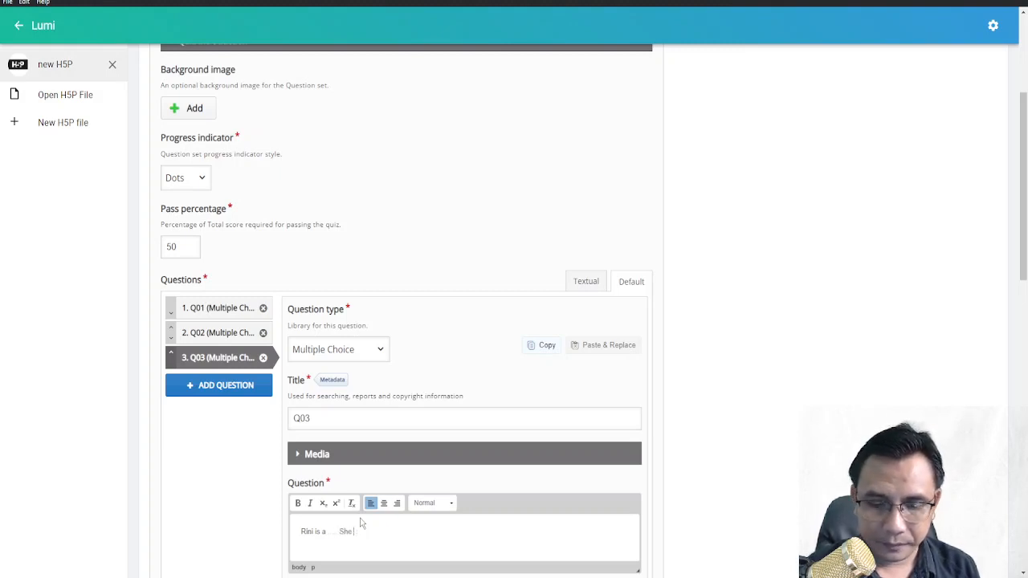
text(helps)
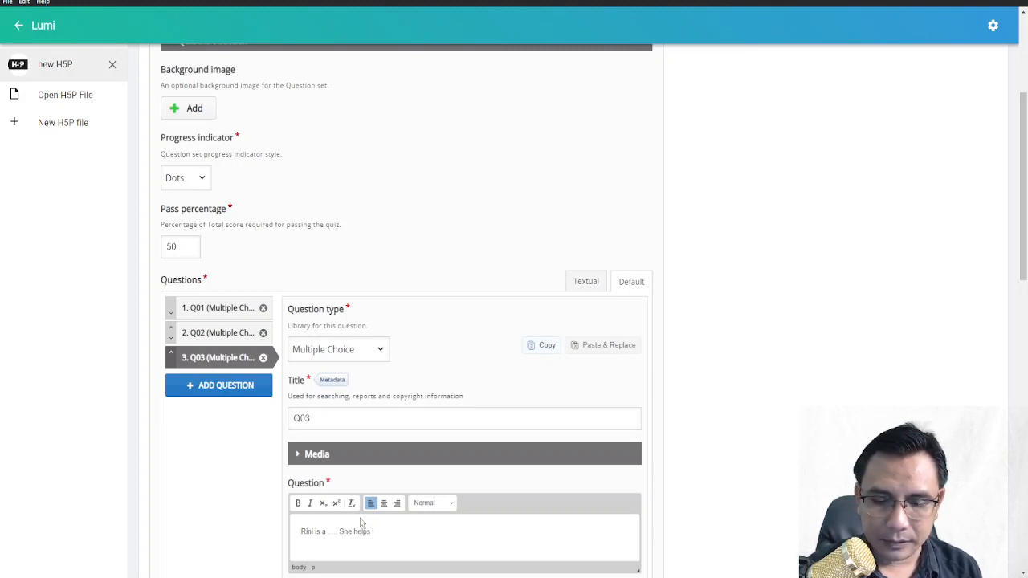
text( cu)
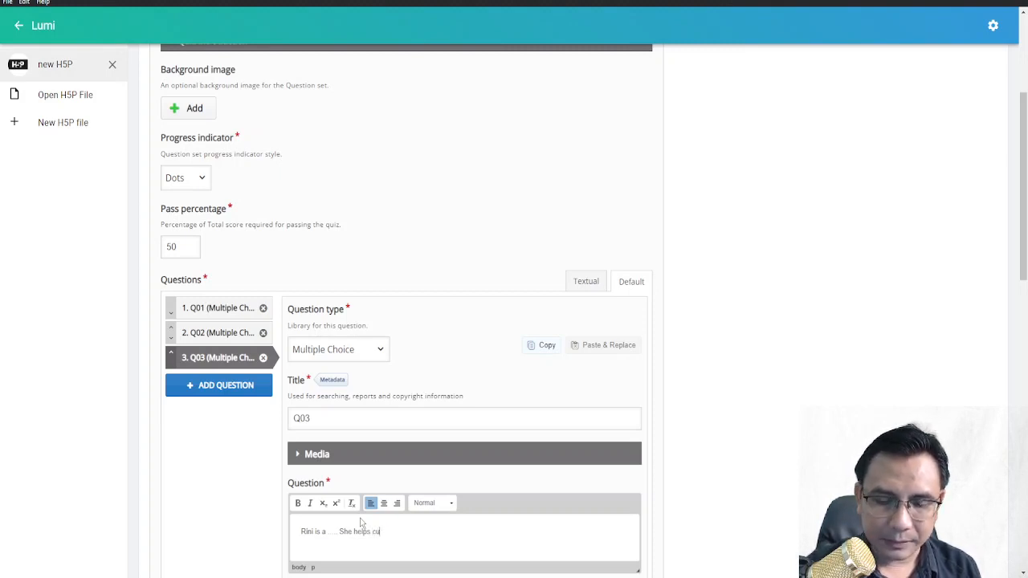
text(sto)
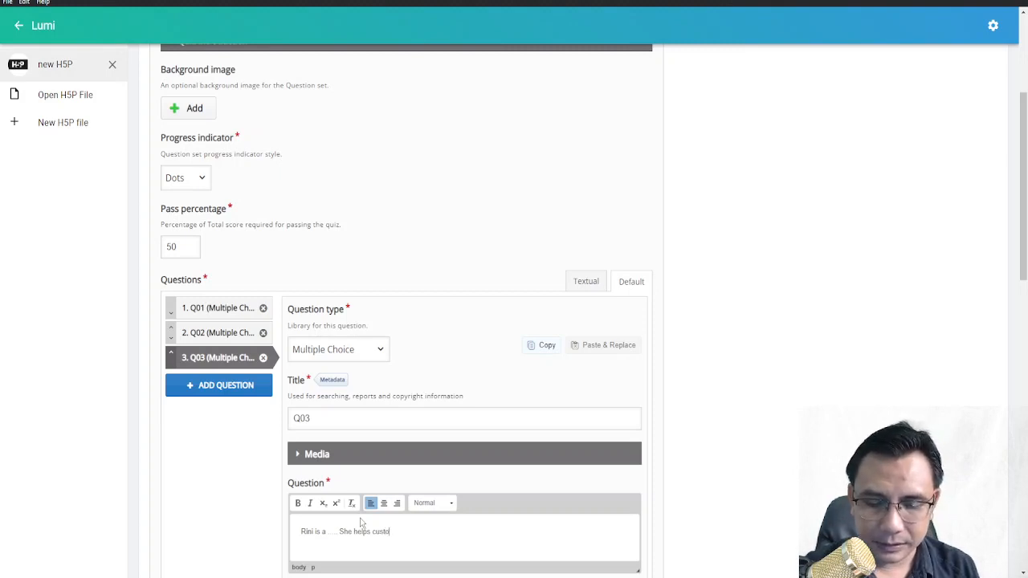
key(BackSpace)
key(BackSpace)
key(BackSpace)
key(BackSpace)
key(BackSpace)
text(p)
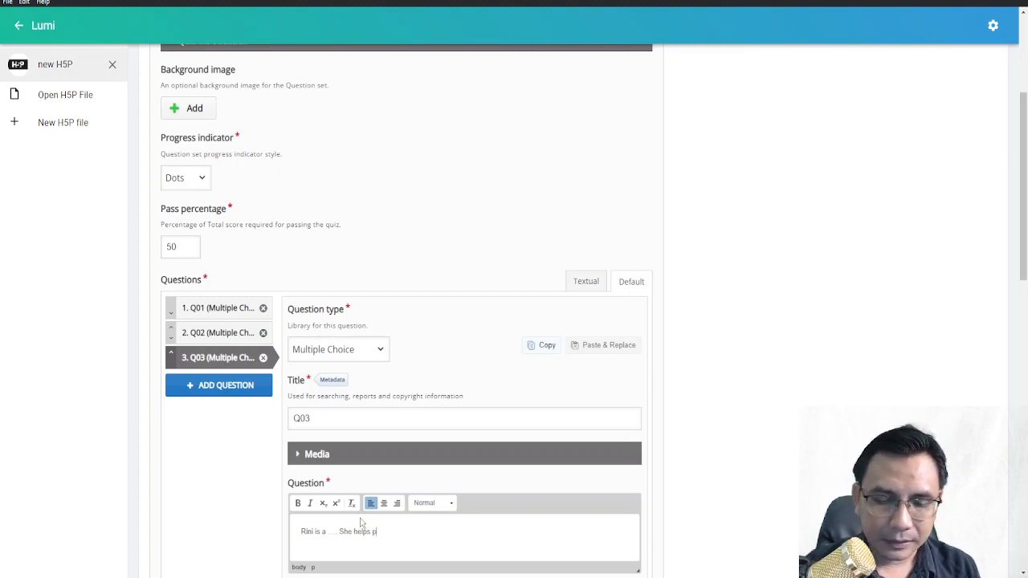
text(asse)
text(n)
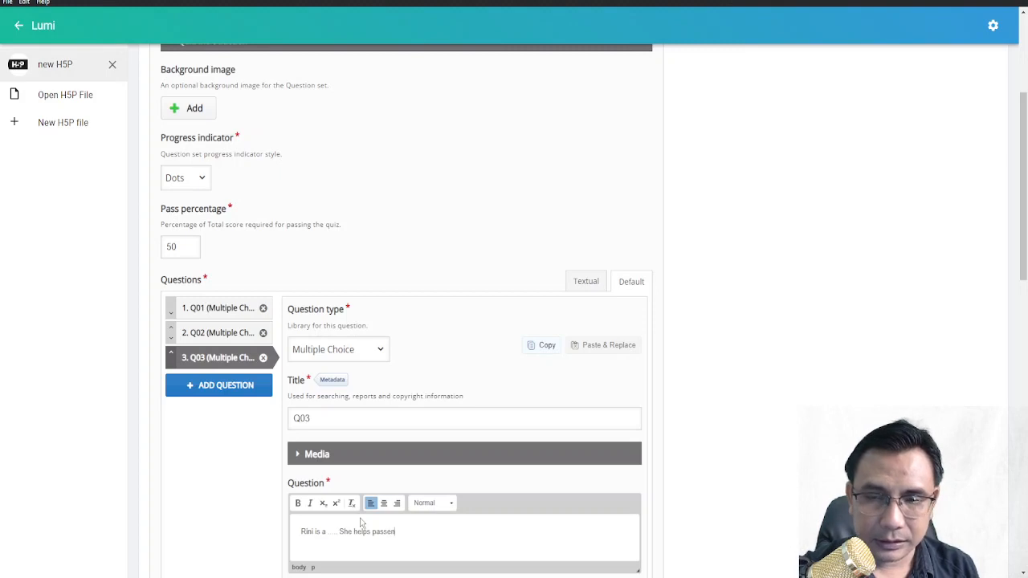
text(ger)
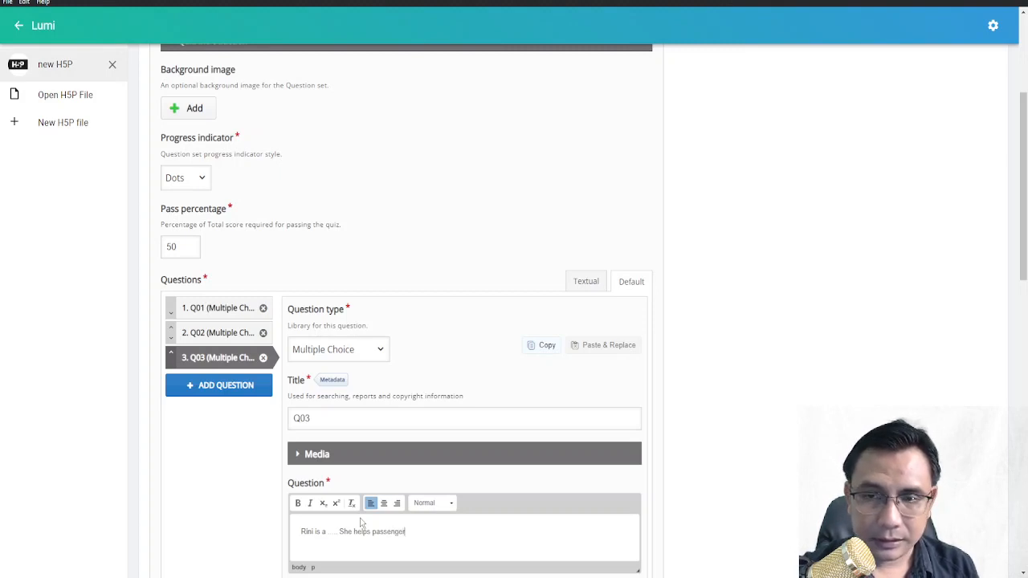
text(gers in a)
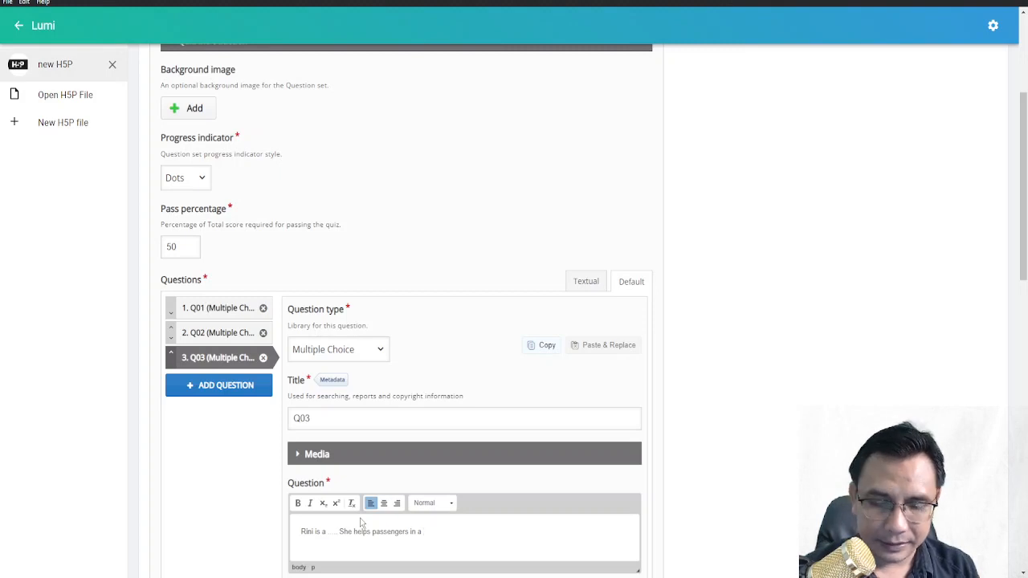
text( flight)
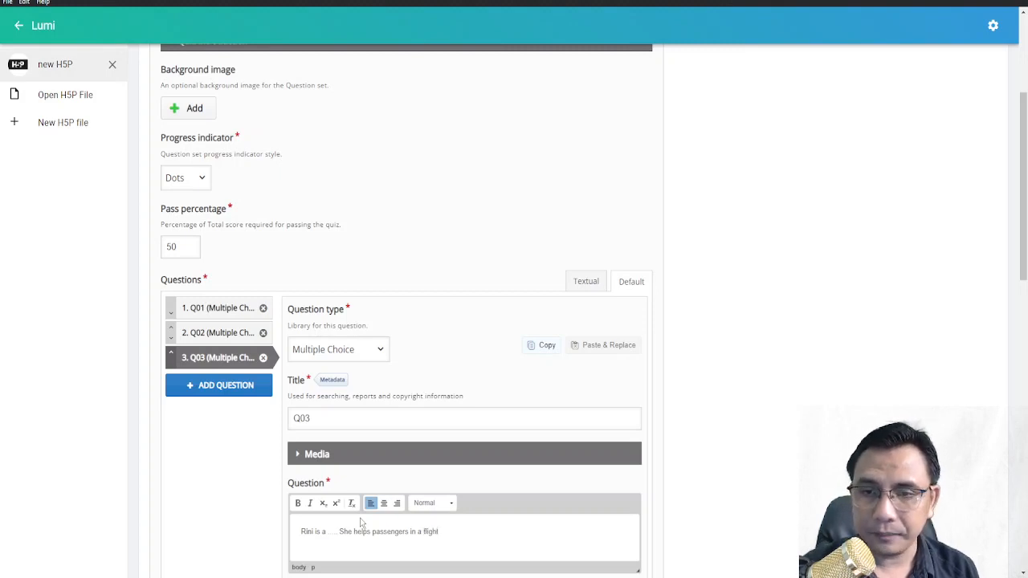
- Set Q03's first answer option to "flight attendant" and mark it as correct
scroll(361, 521, down, 3)
click(379, 441)
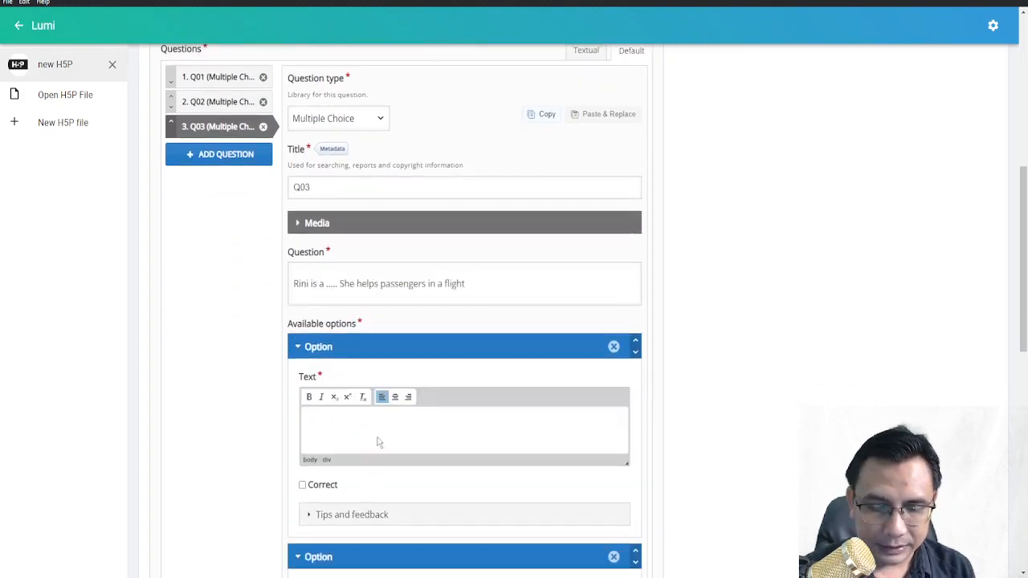
text(flight att)
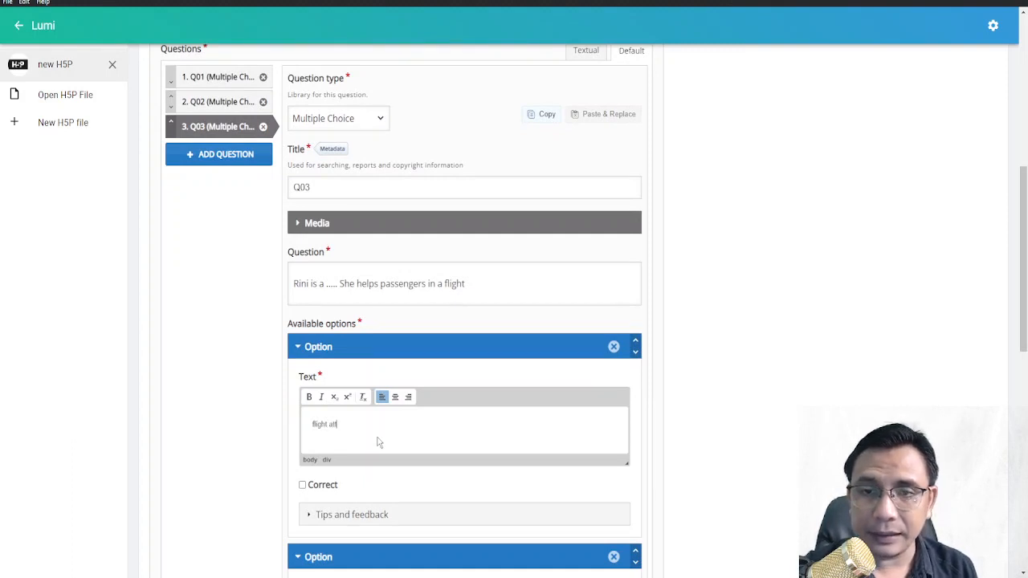
text(endant)
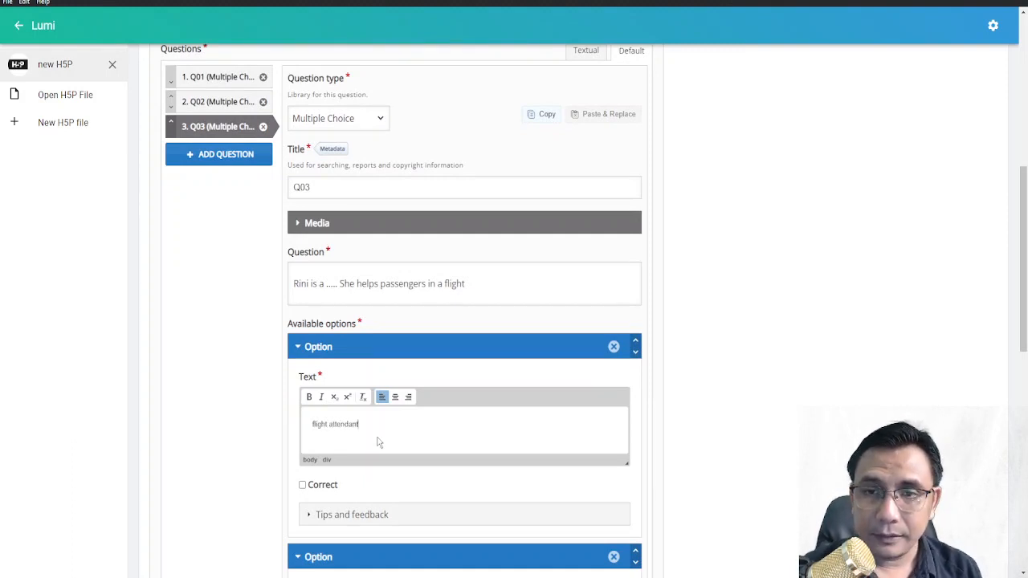
scroll(379, 441, down, 2)
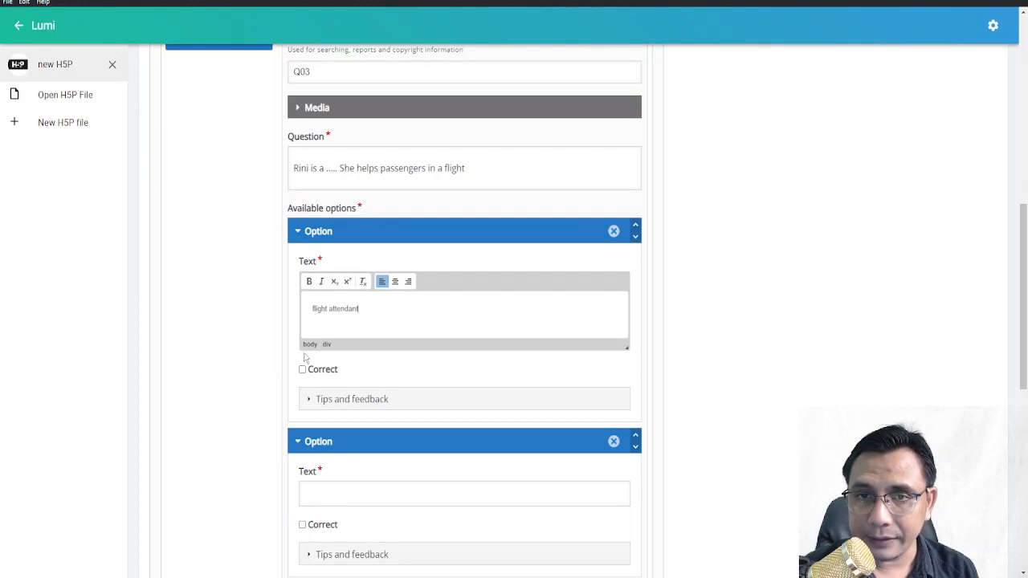
click(302, 369)
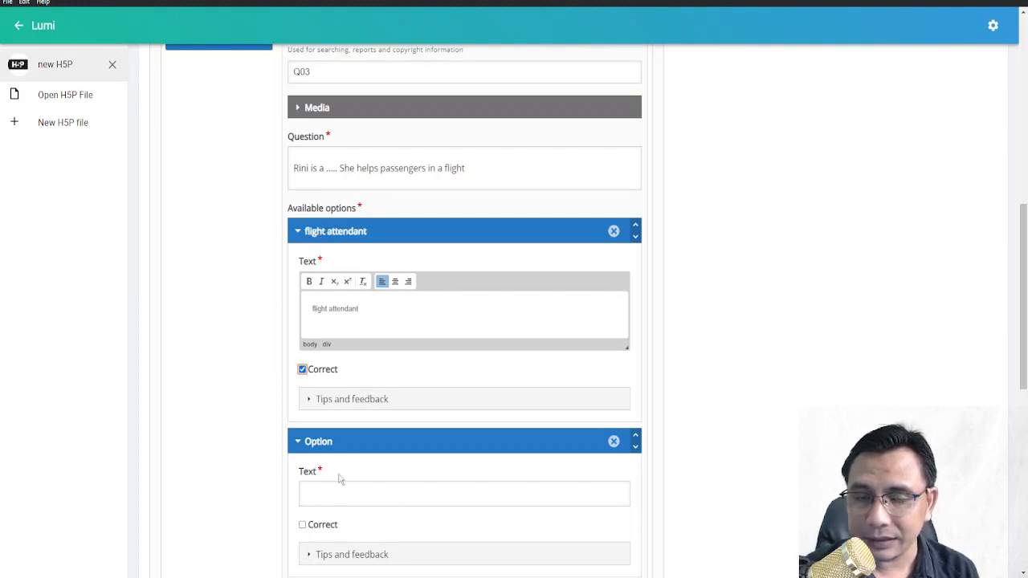
- Set Q03's second answer option to "driver" and add a third option with the text "pilot"
click(369, 493)
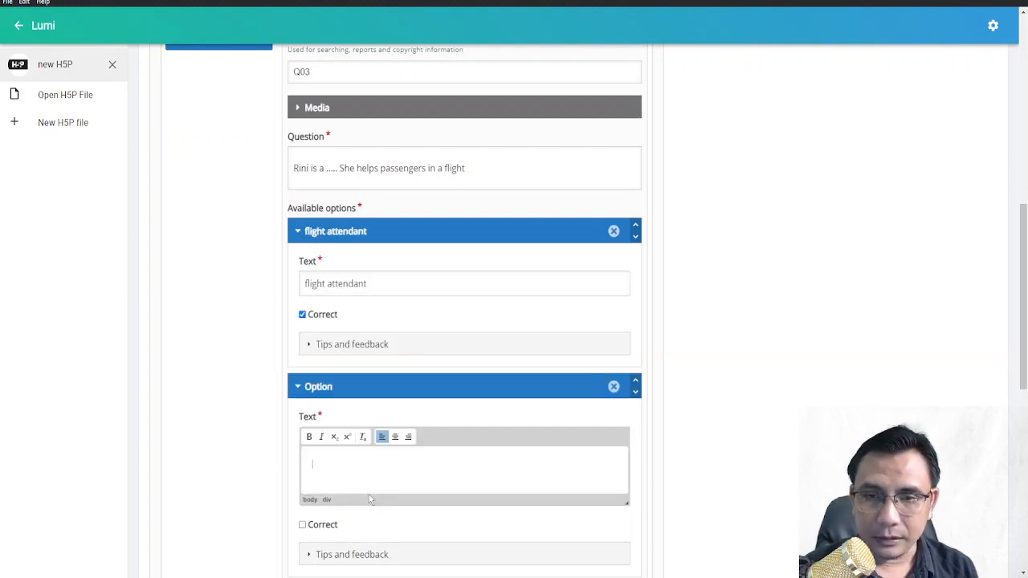
text(driver)
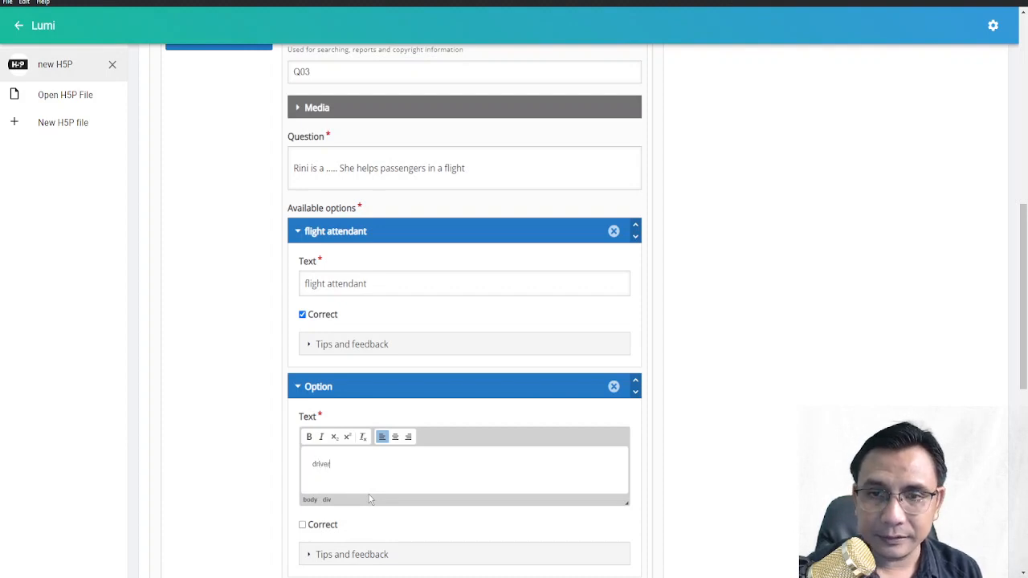
scroll(399, 498, down, 2)
click(349, 418)
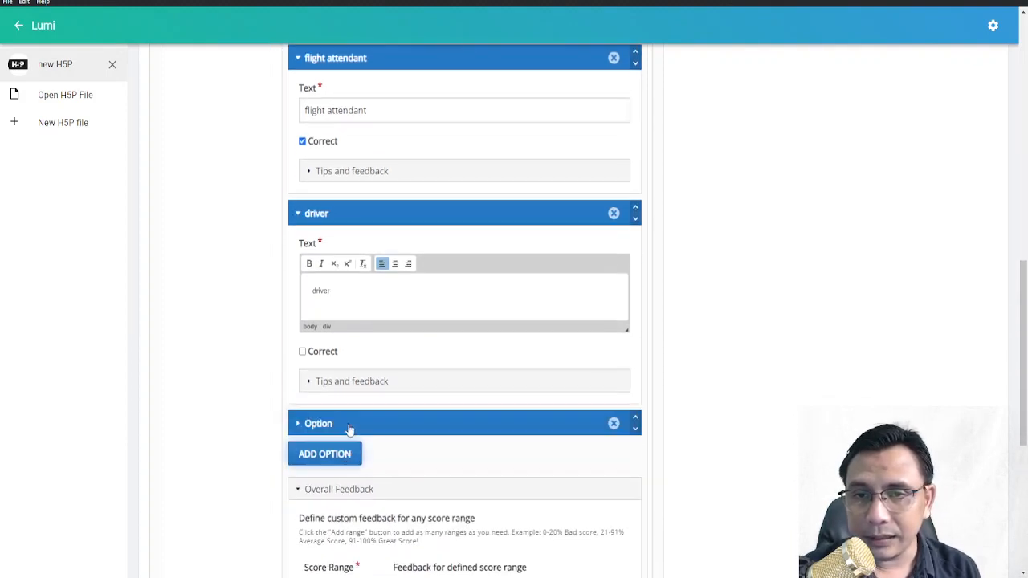
click(372, 479)
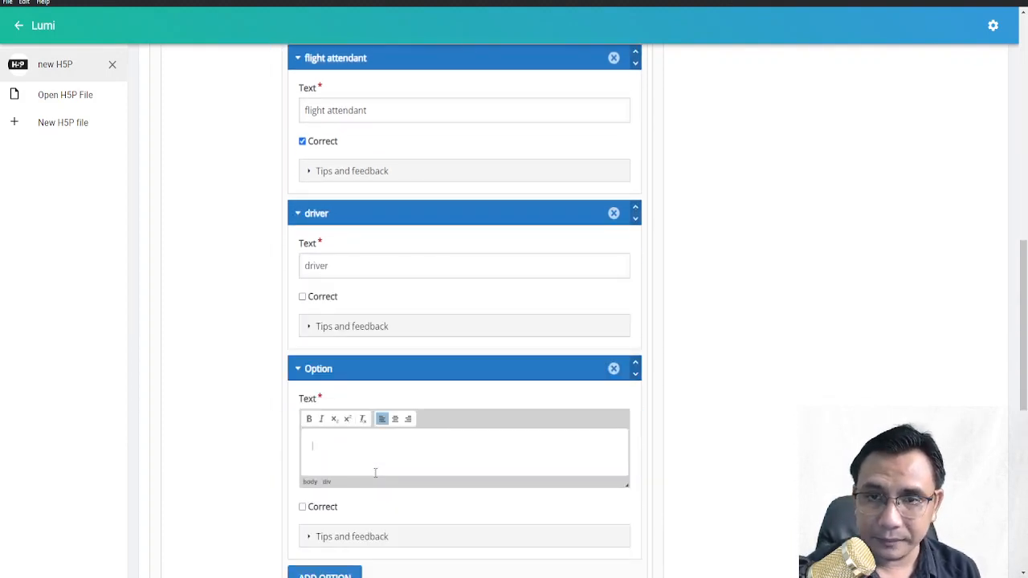
text(pilot)
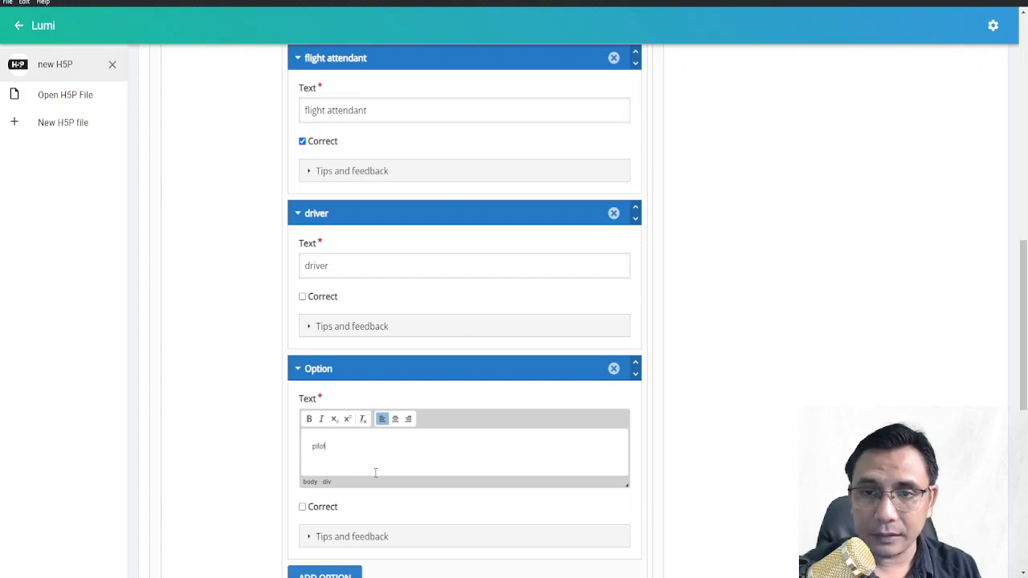
- Add a fourth answer option to Q03 with the text "server"
scroll(377, 486, down, 1)
scroll(379, 494, down, 1)
click(323, 463)
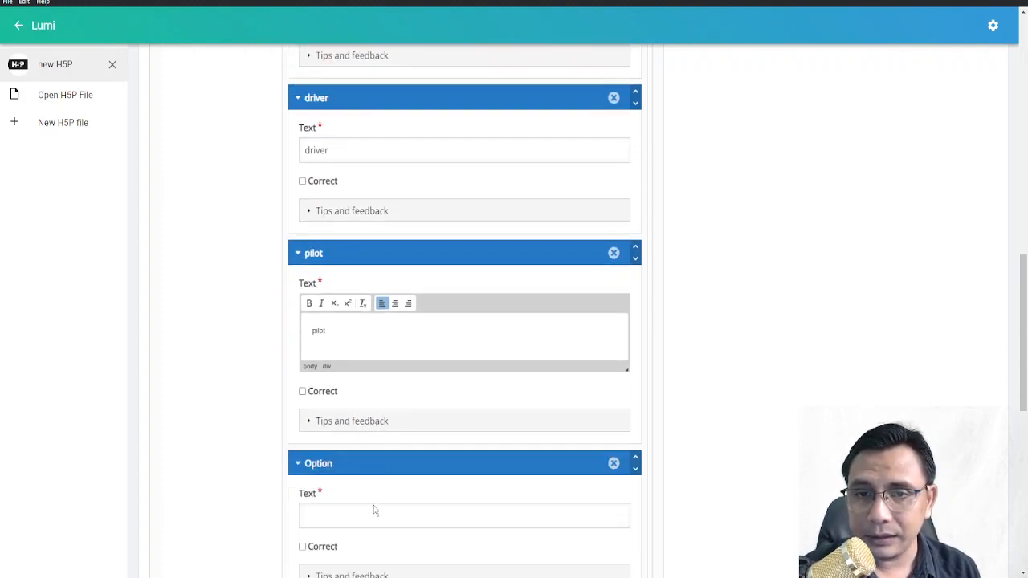
click(374, 512)
text(server)
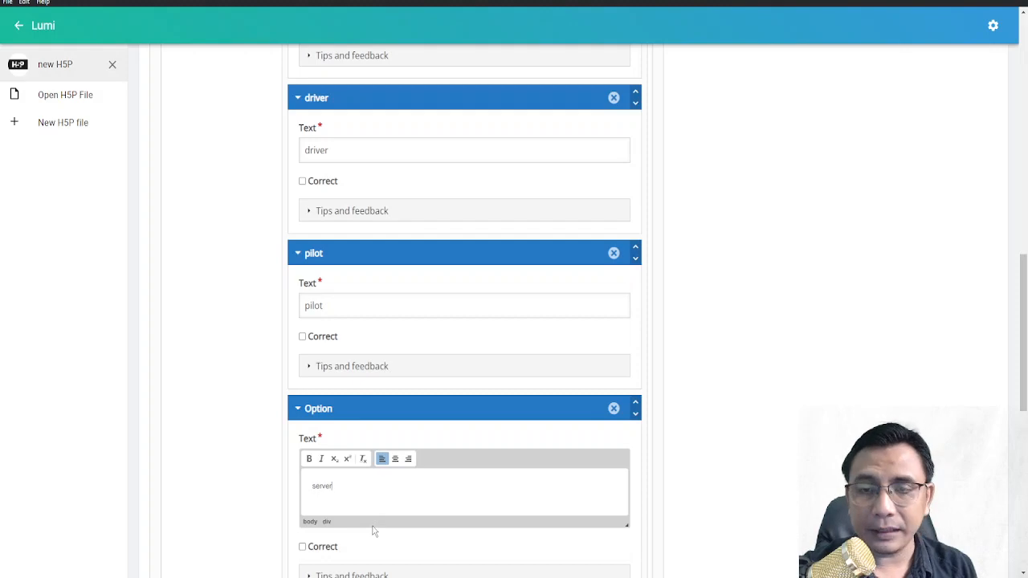
- Save the "Quiz 1" question set
scroll(382, 511, down, 5)
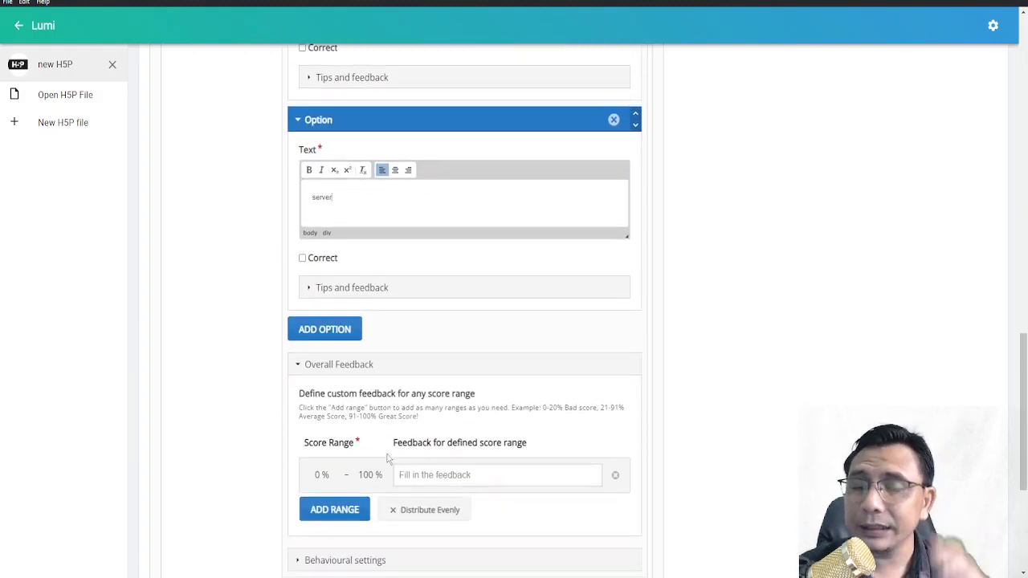
scroll(386, 458, up, 15)
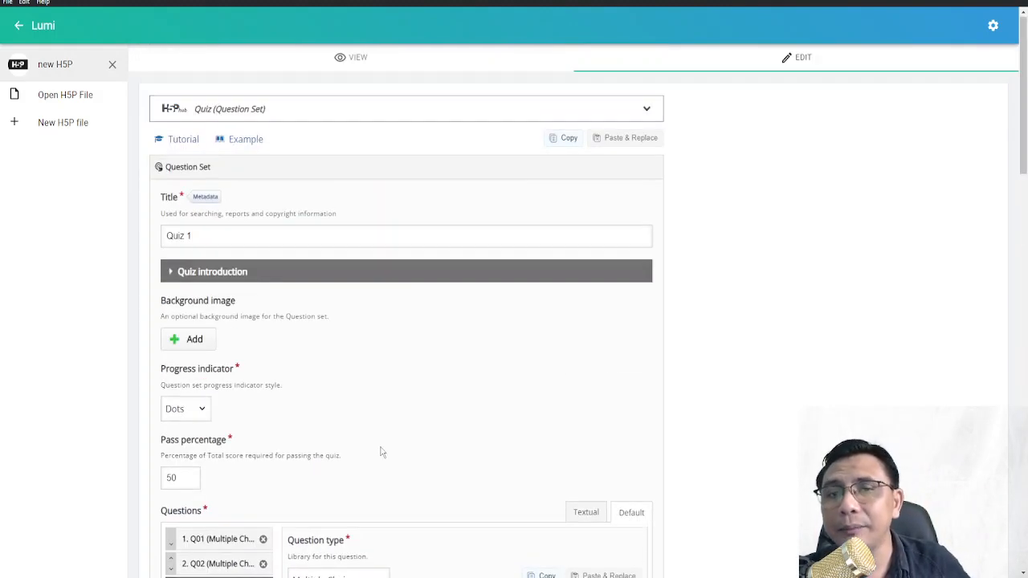
scroll(370, 446, down, 3)
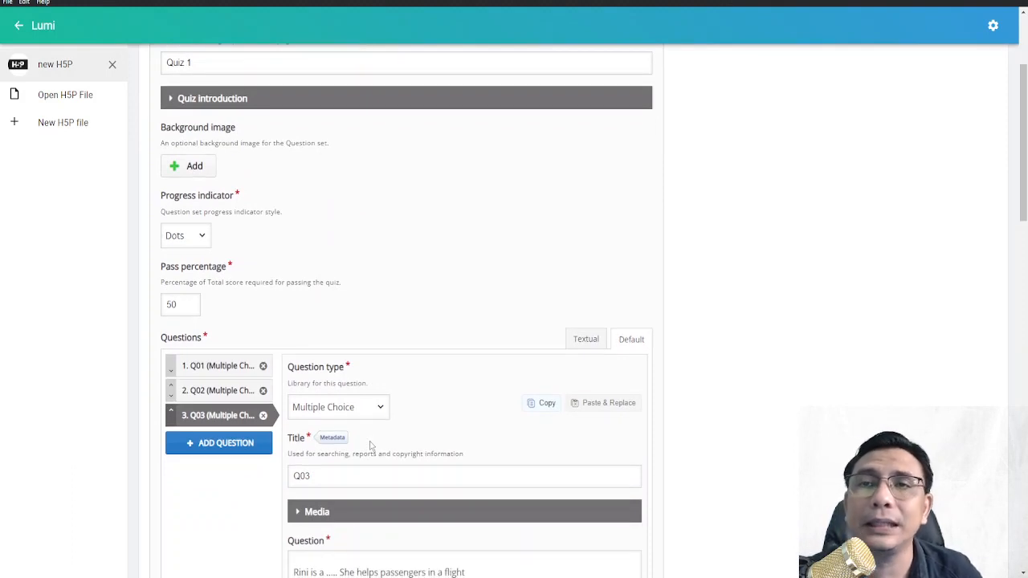
scroll(370, 446, up, 3)
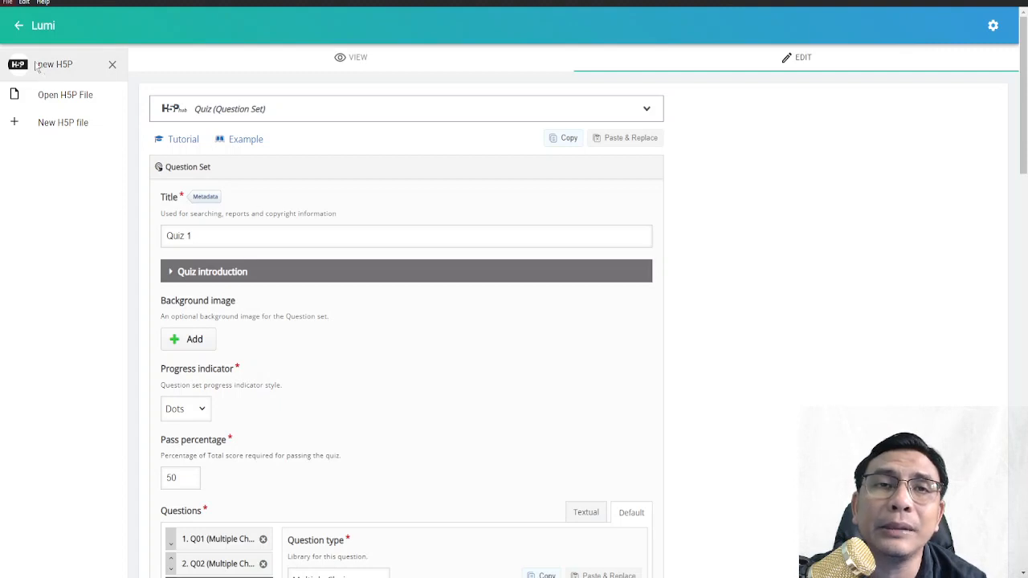
key(ctrl+s)
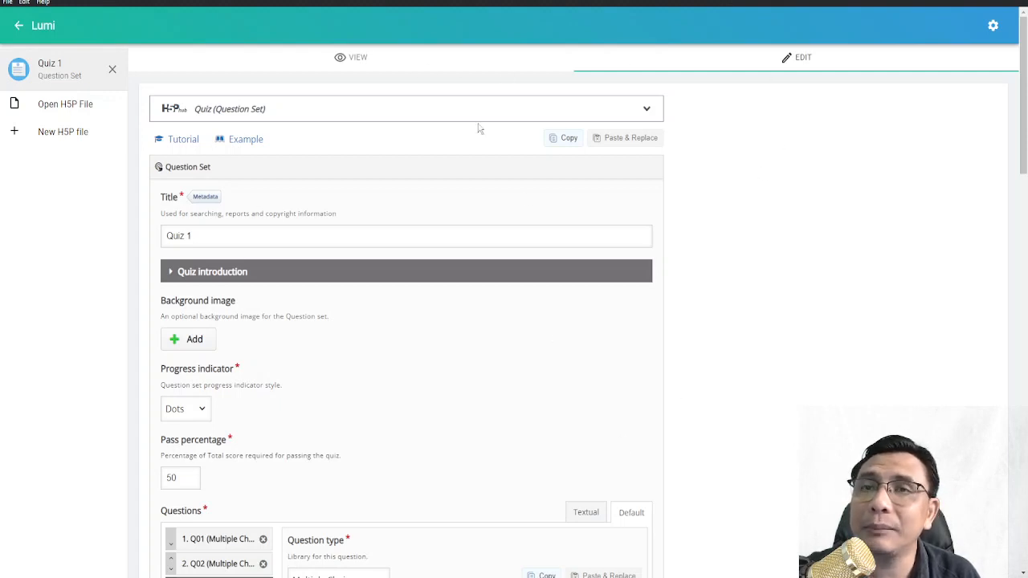
- Preview the quiz, answer its three questions with "hospital", "school" and "flight attendant", and finish the attempt
click(359, 57)
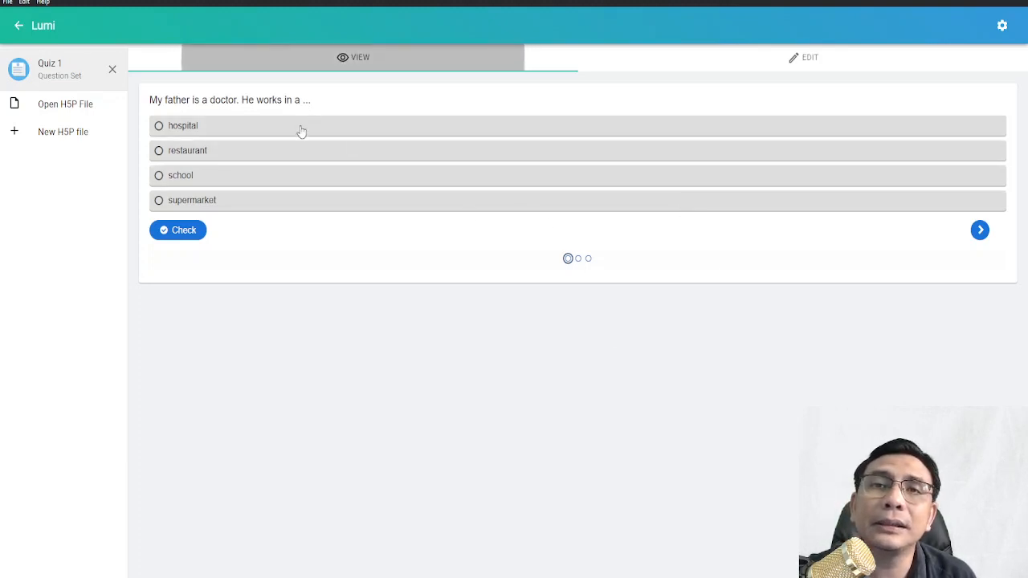
click(299, 131)
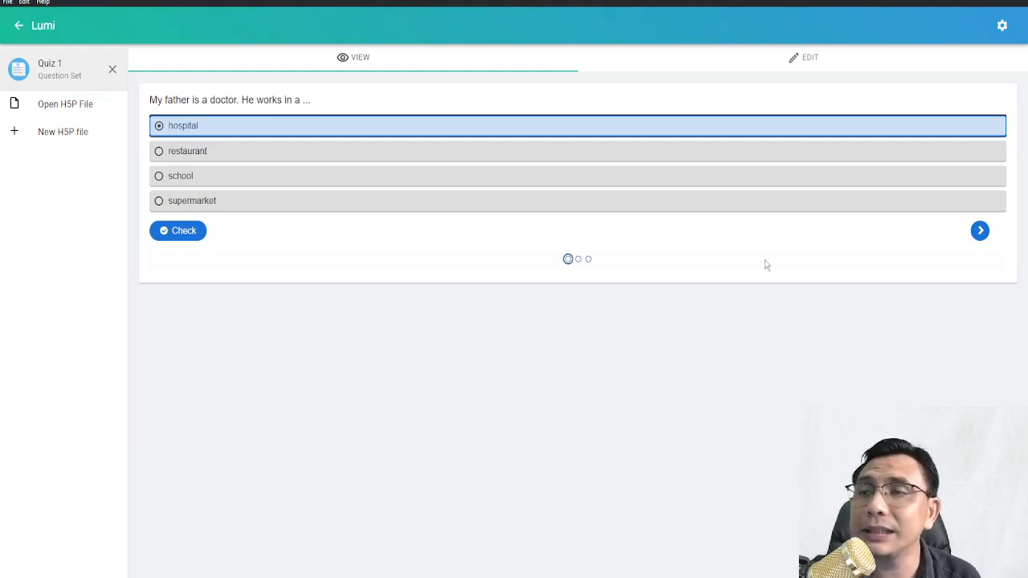
click(979, 230)
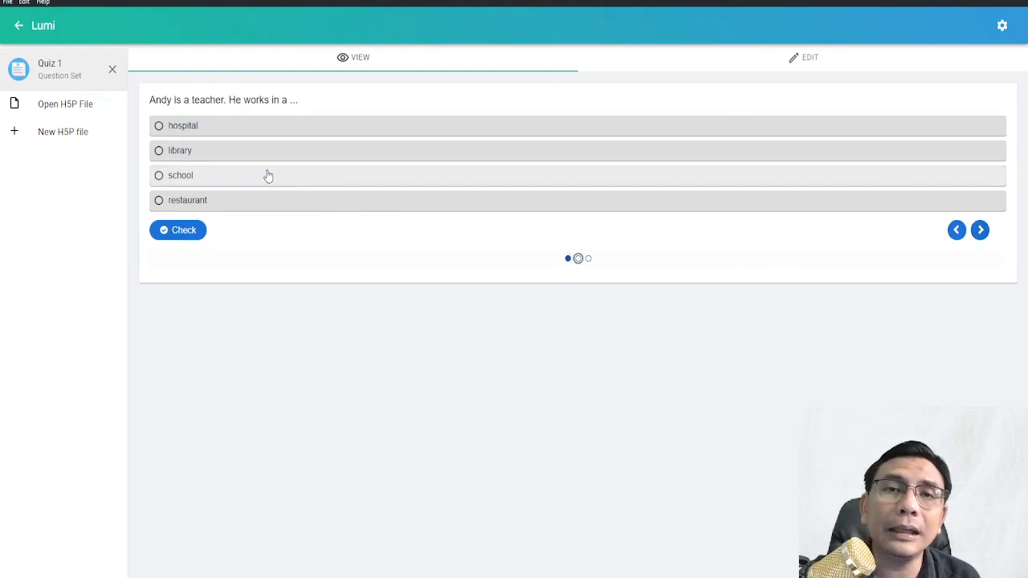
click(163, 181)
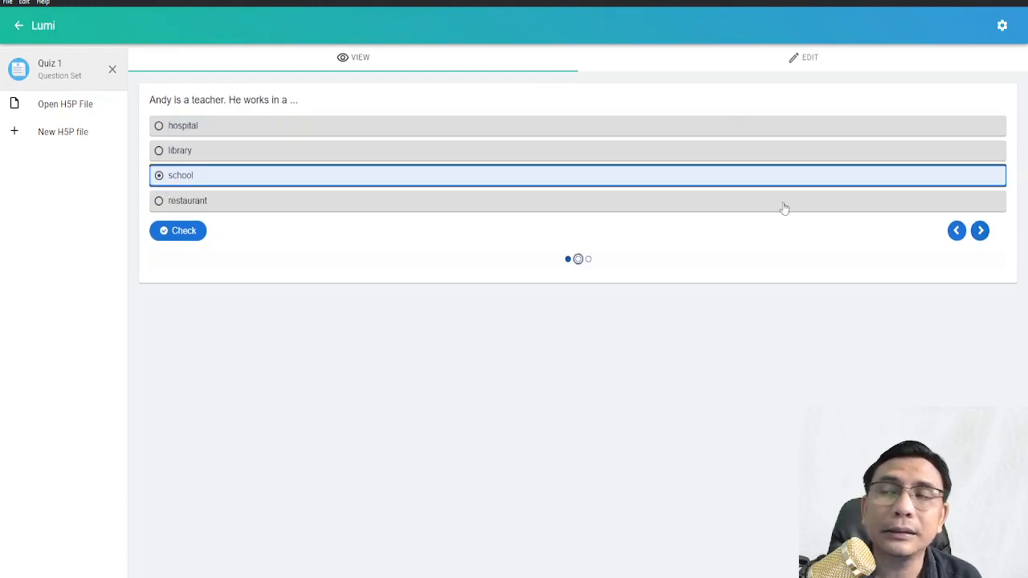
click(979, 231)
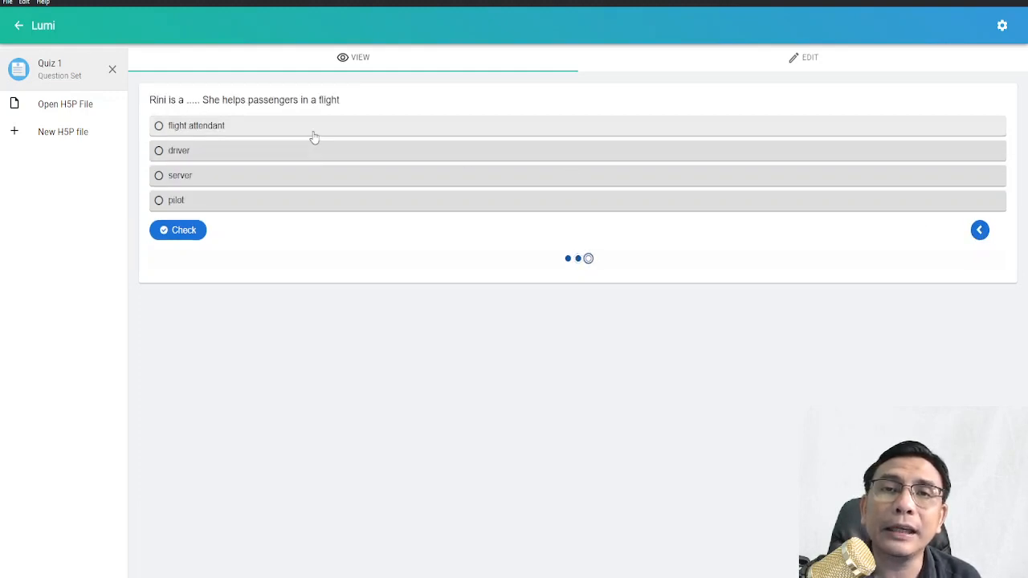
click(226, 127)
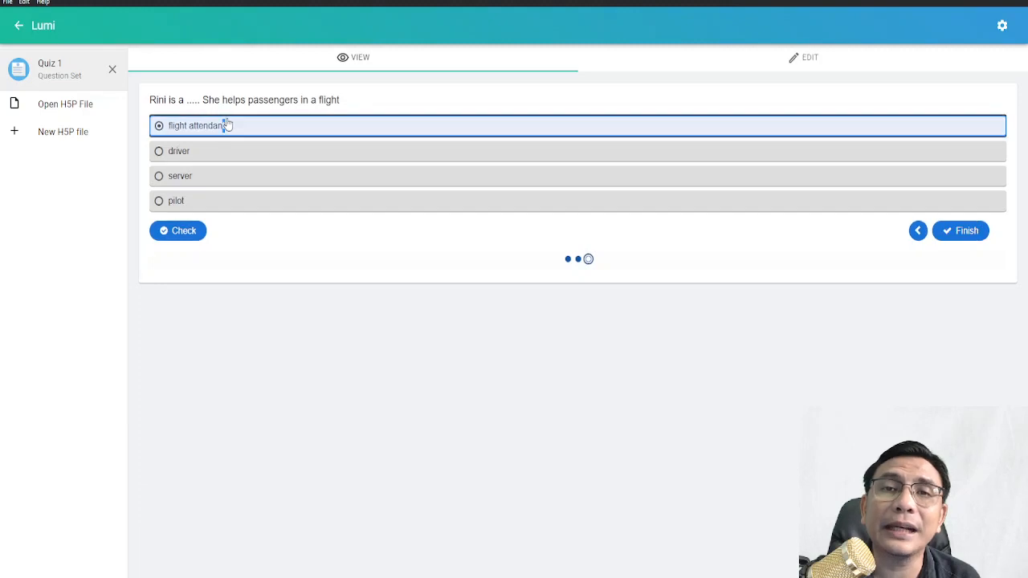
click(947, 231)
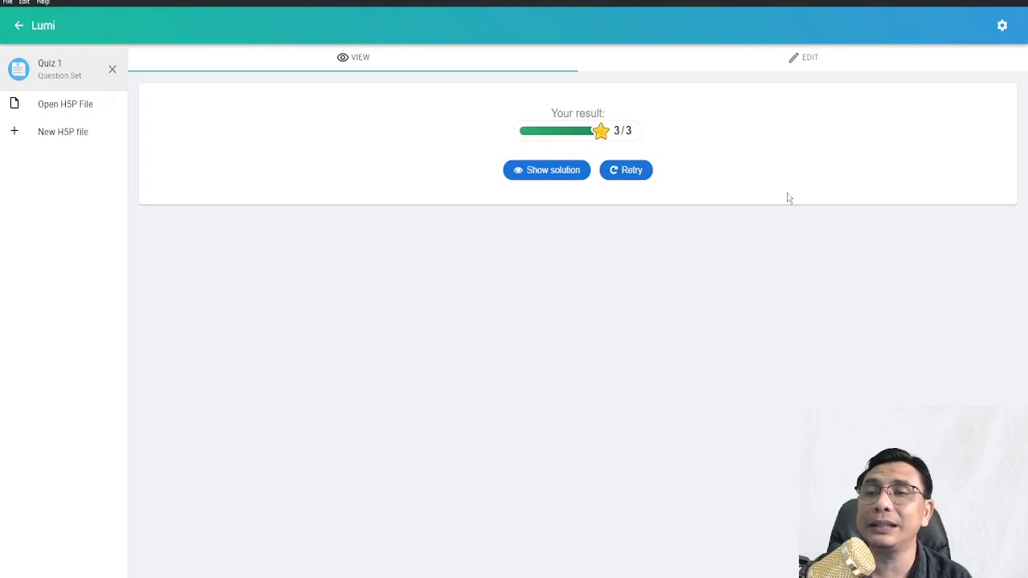
- Show the quiz solutions and review the marked answers of all three questions
click(552, 171)
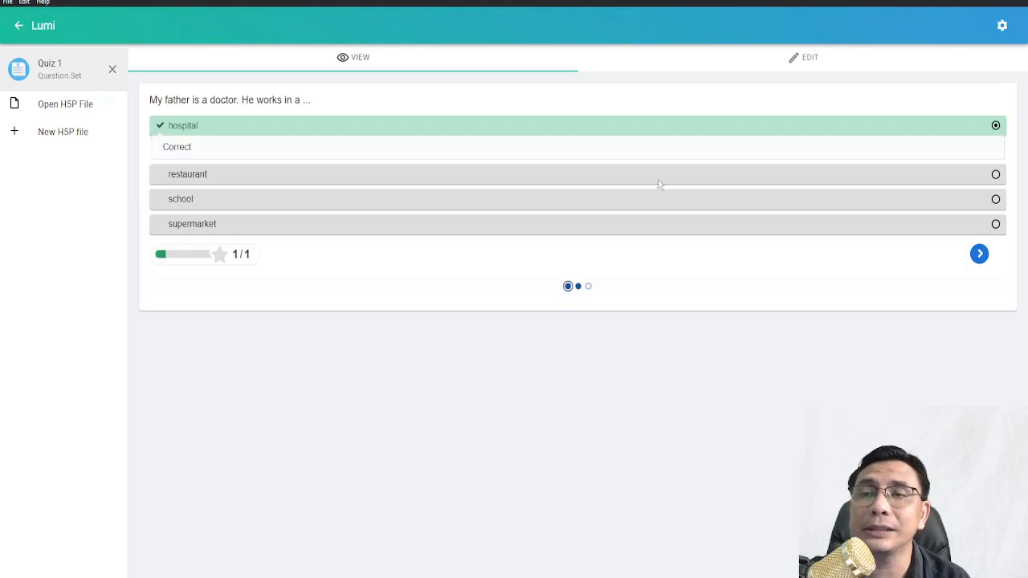
click(427, 67)
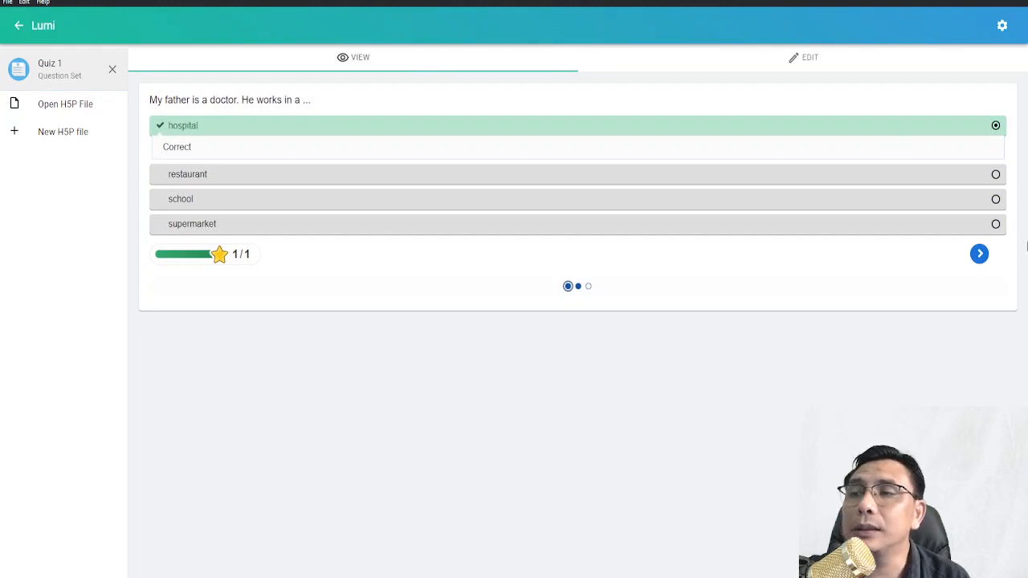
click(980, 256)
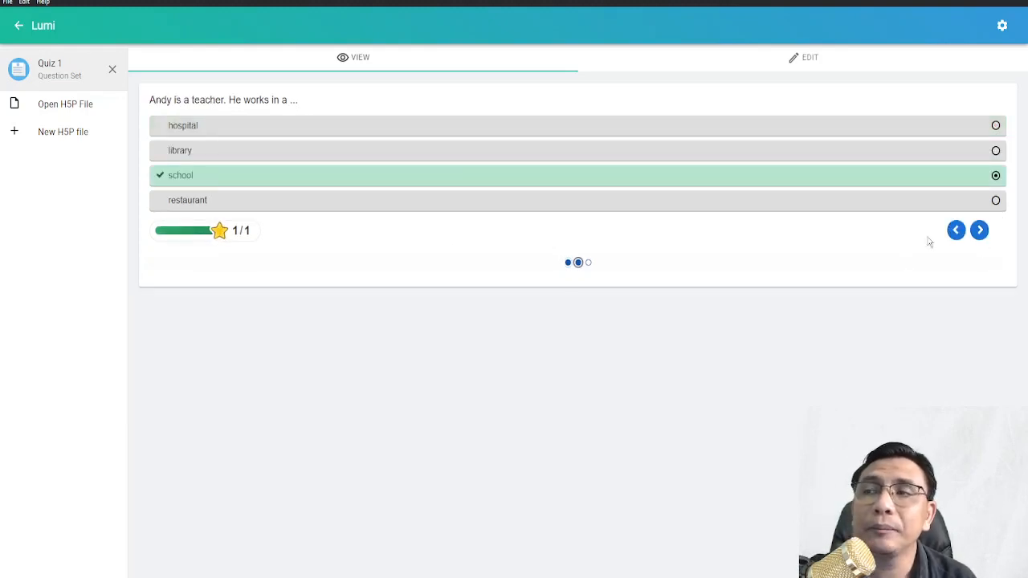
click(980, 230)
click(979, 231)
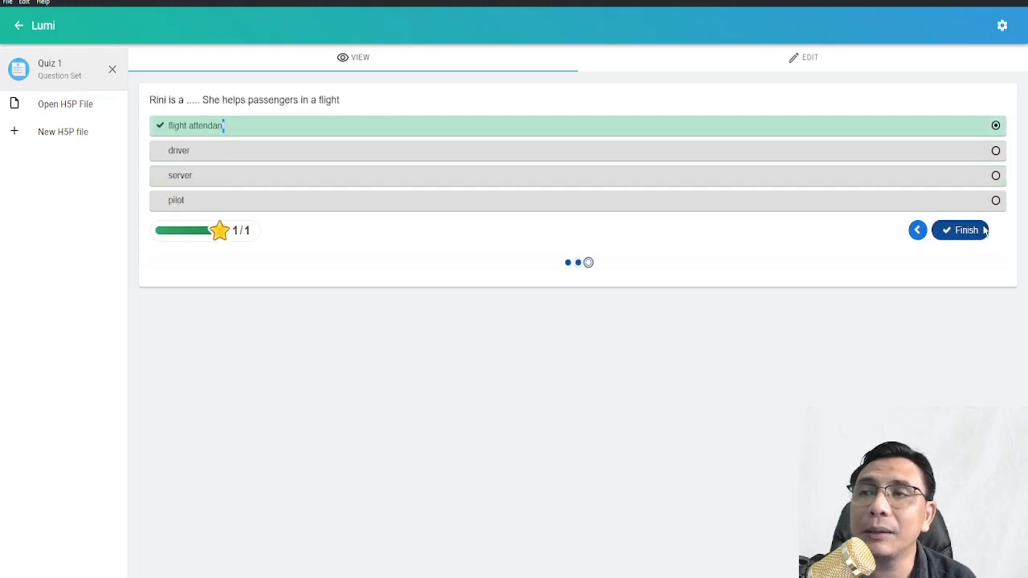